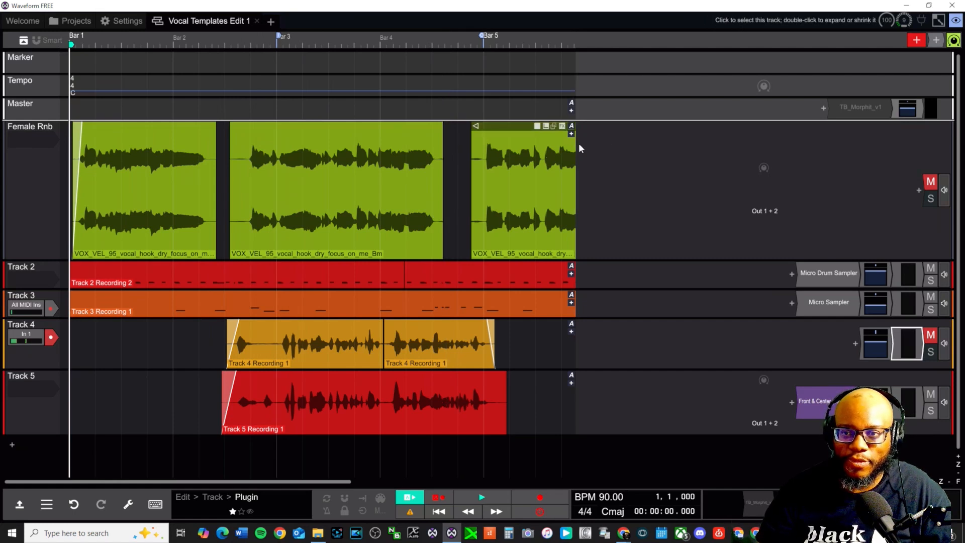
Drag the divider beside the plugin area to the right to widen the arrangement view
{"action": "left_click_drag", "start_coordinate": [578, 148], "coordinate": [704, 146]}
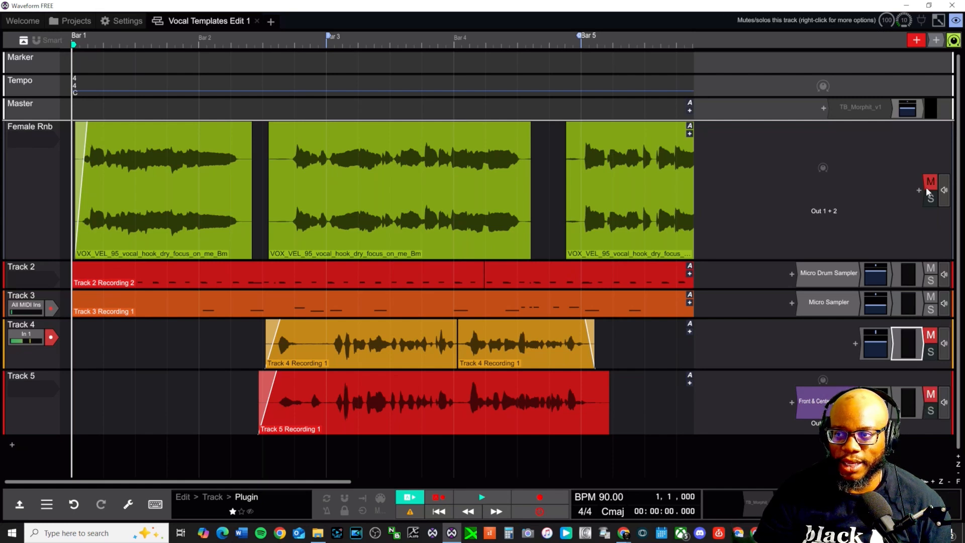
{"action": "key", "text": "space"}
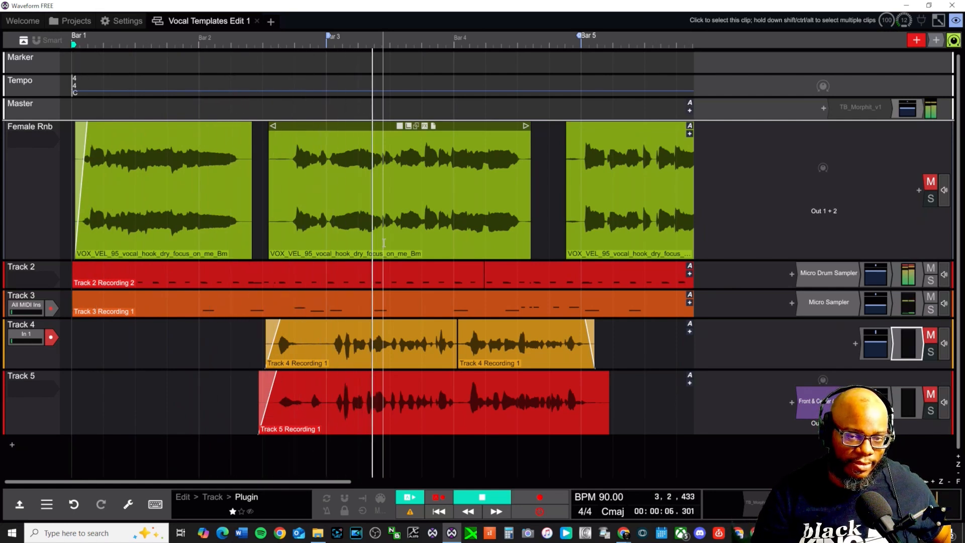
{"action": "key", "text": "space"}
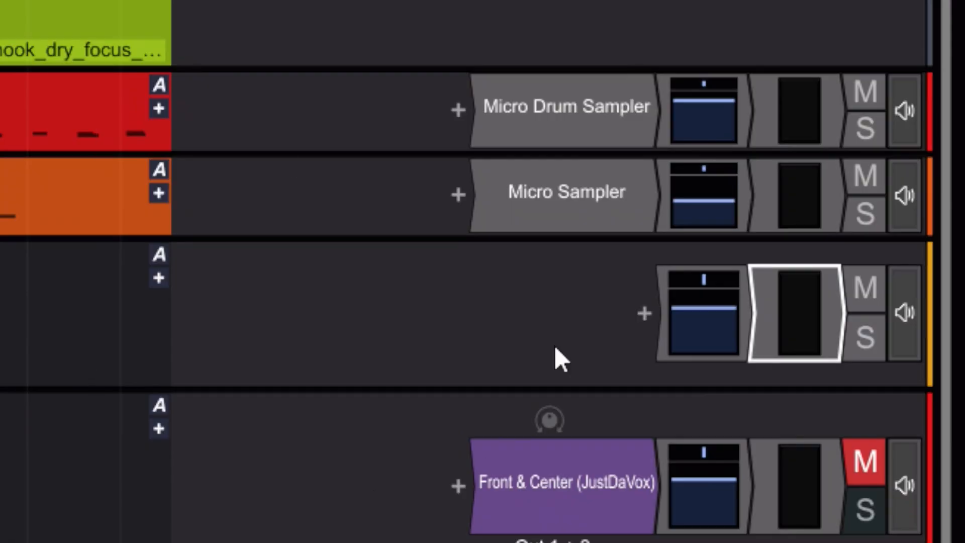
{"action": "left_click", "coordinate": [642, 318]}
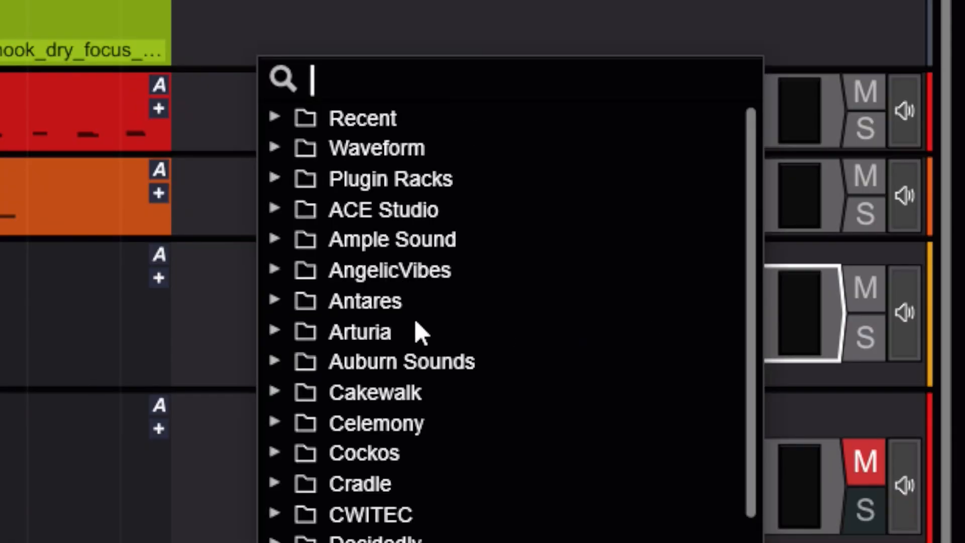
{"action": "left_click", "coordinate": [274, 180]}
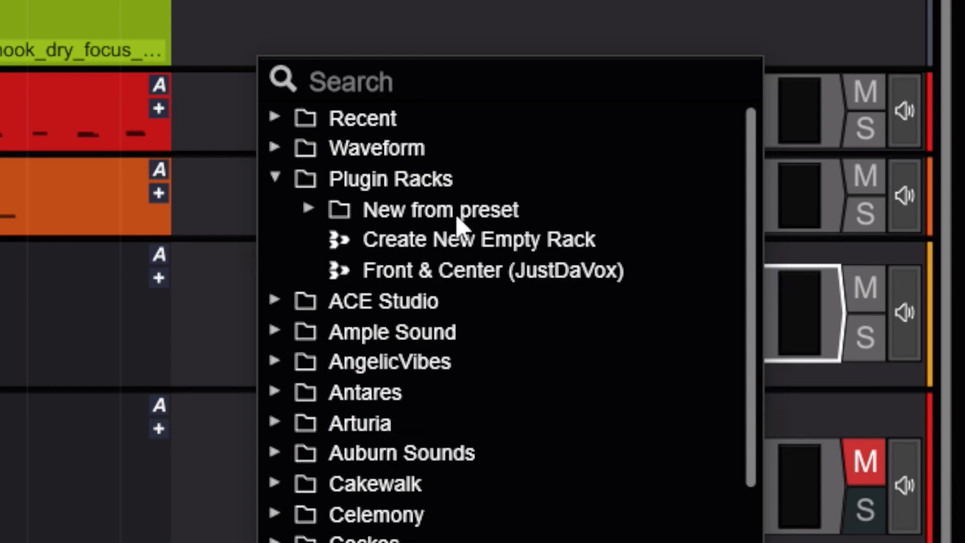
{"action": "left_click", "coordinate": [498, 210]}
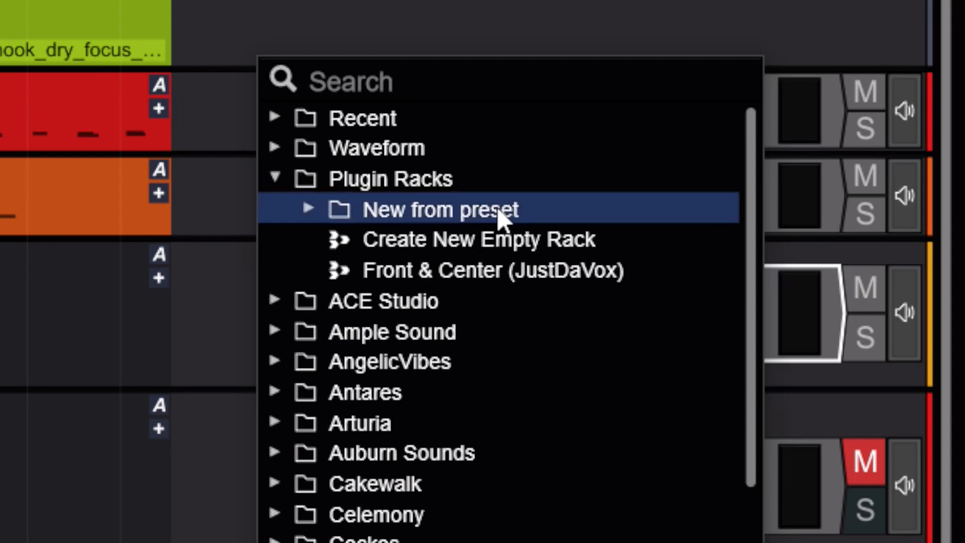
{"action": "left_click", "coordinate": [309, 209]}
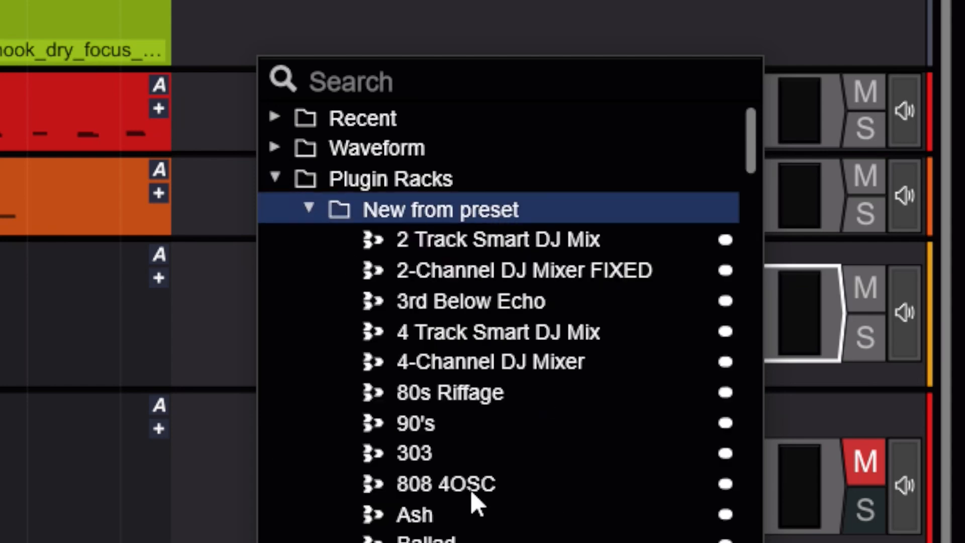
{"action": "scroll", "coordinate": [452, 478], "scroll_direction": "down", "scroll_amount": 4}
{"action": "scroll", "coordinate": [447, 472], "scroll_direction": "down", "scroll_amount": 8}
{"action": "scroll", "coordinate": [460, 498], "scroll_direction": "up", "scroll_amount": 10}
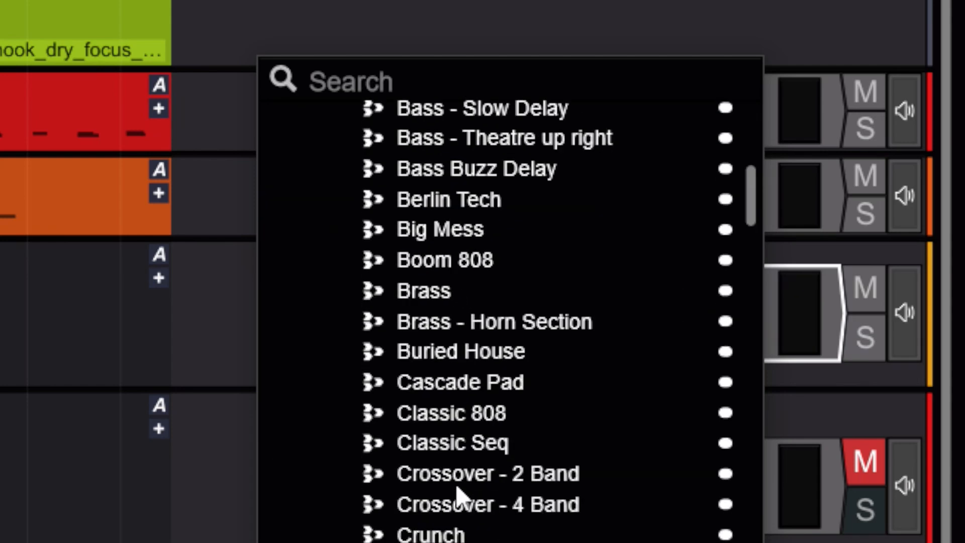
{"action": "scroll", "coordinate": [444, 495], "scroll_direction": "up", "scroll_amount": 3}
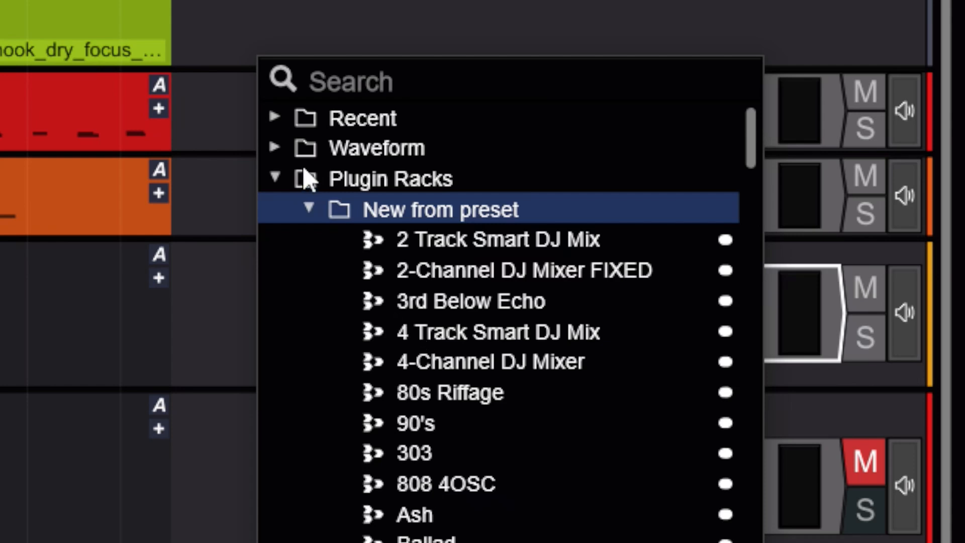
{"action": "left_click", "coordinate": [308, 207]}
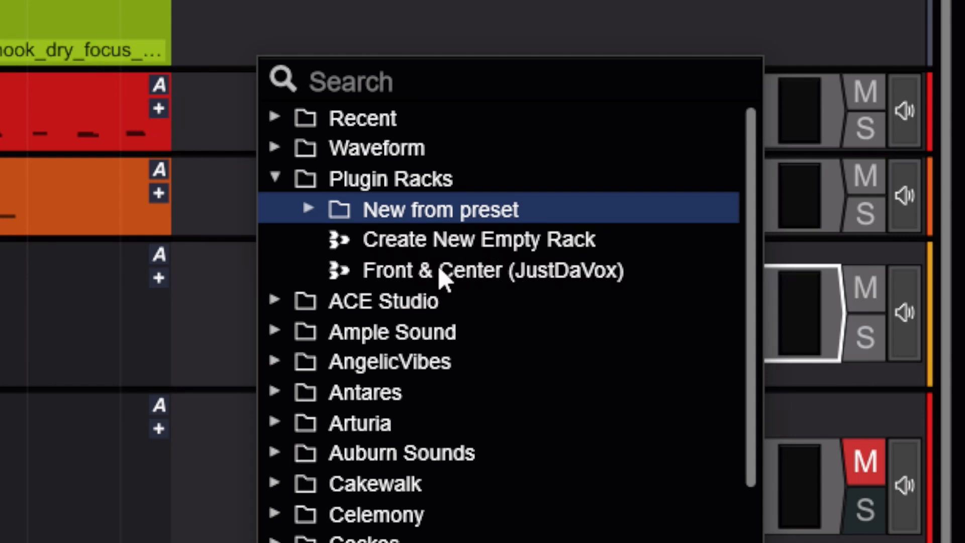
{"action": "key", "text": "Escape"}
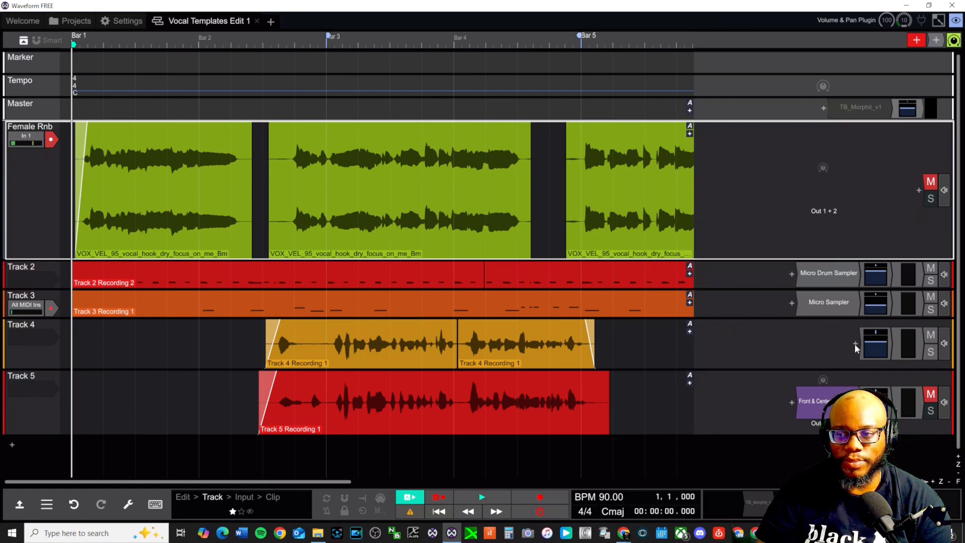
Wrap Track 4's level meter in a new rack, then open Track 5's Front & Center rack
{"action": "left_click", "coordinate": [877, 342]}
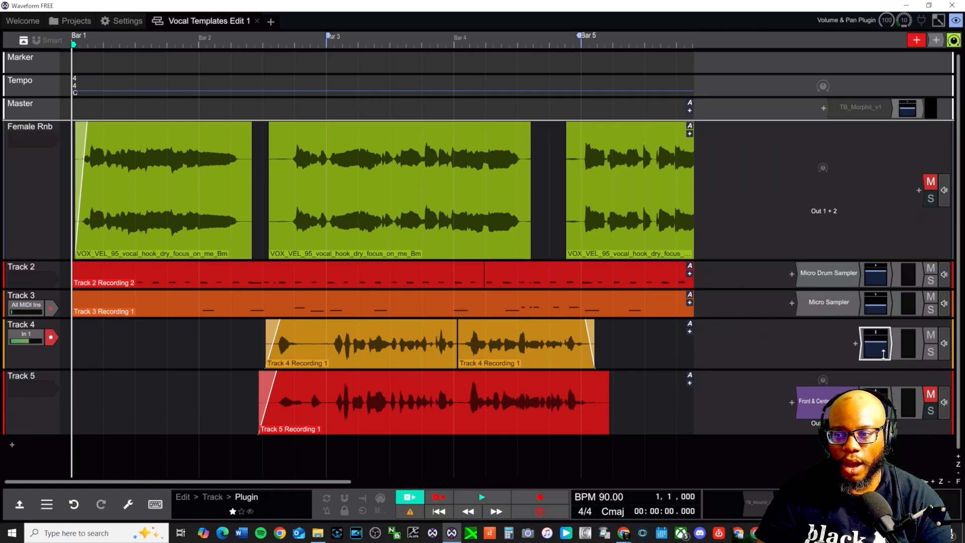
{"action": "right_click", "coordinate": [916, 348]}
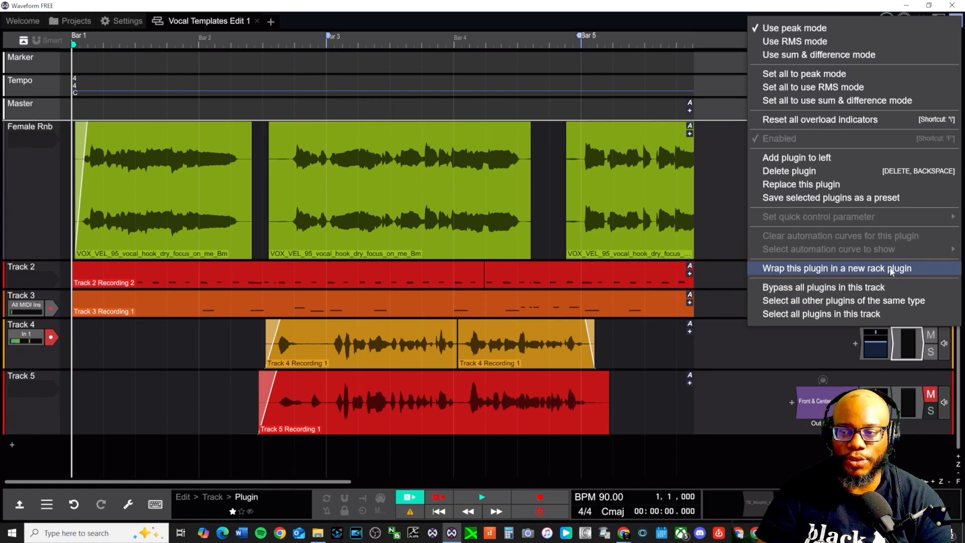
{"action": "left_click", "coordinate": [816, 273]}
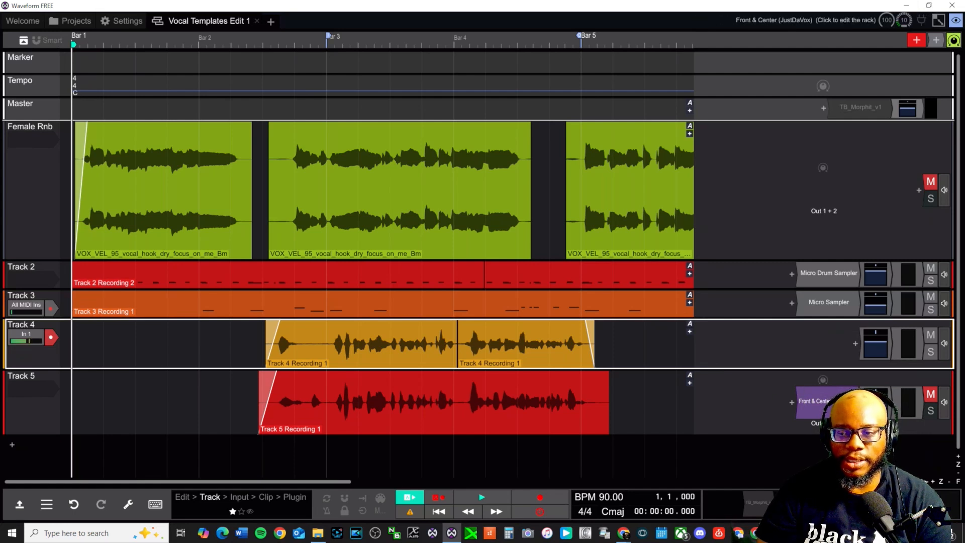
{"action": "left_click", "coordinate": [814, 401]}
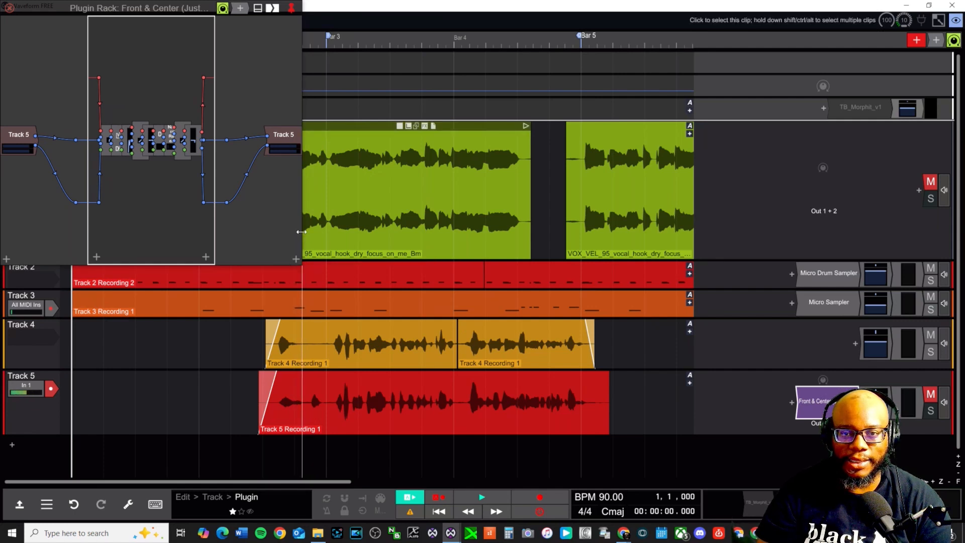
Enlarge the rack editor and step through the Gate, Distortion, Equaliser and Compressor blocks
{"action": "left_click_drag", "start_coordinate": [300, 228], "coordinate": [812, 231]}
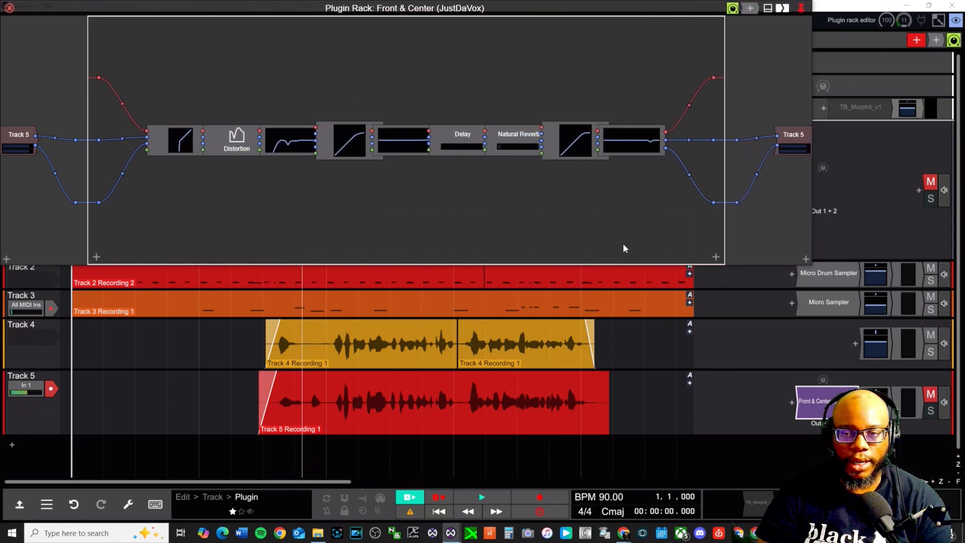
{"action": "left_click_drag", "start_coordinate": [548, 262], "coordinate": [569, 422]}
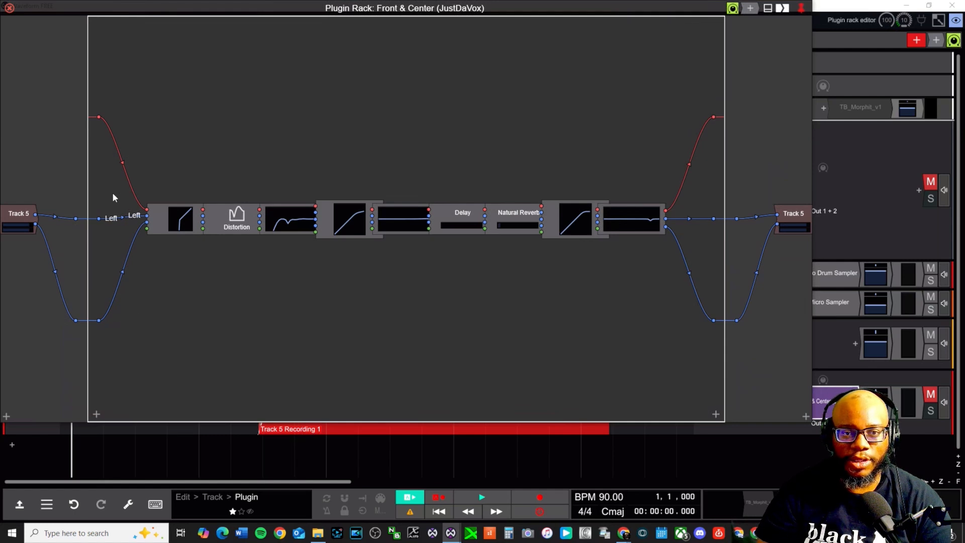
{"action": "left_click", "coordinate": [174, 214]}
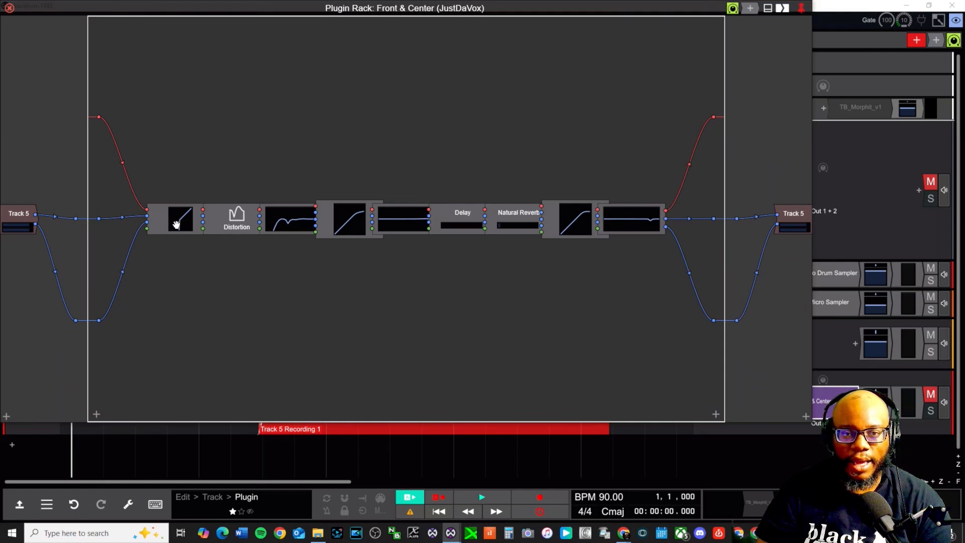
{"action": "left_click", "coordinate": [236, 227]}
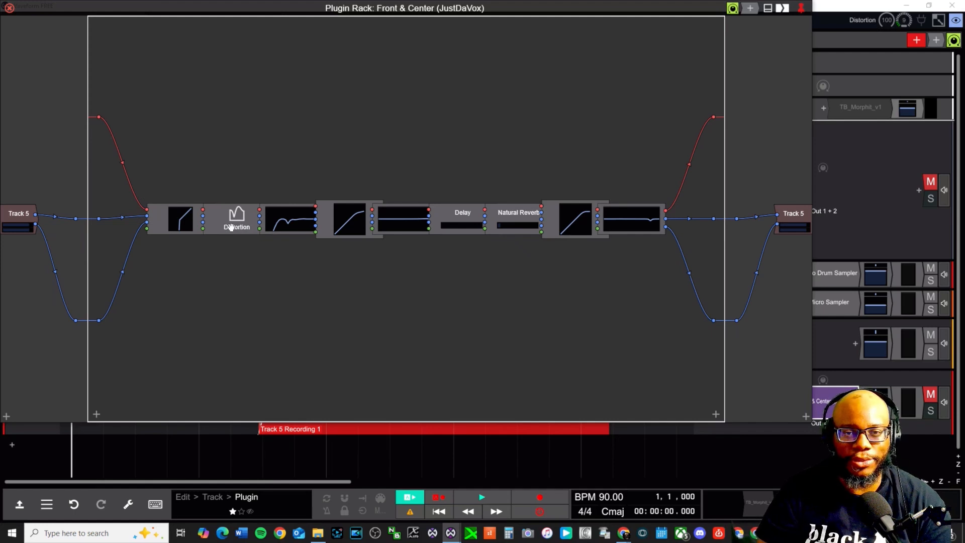
{"action": "left_click", "coordinate": [287, 224]}
{"action": "left_click", "coordinate": [363, 217]}
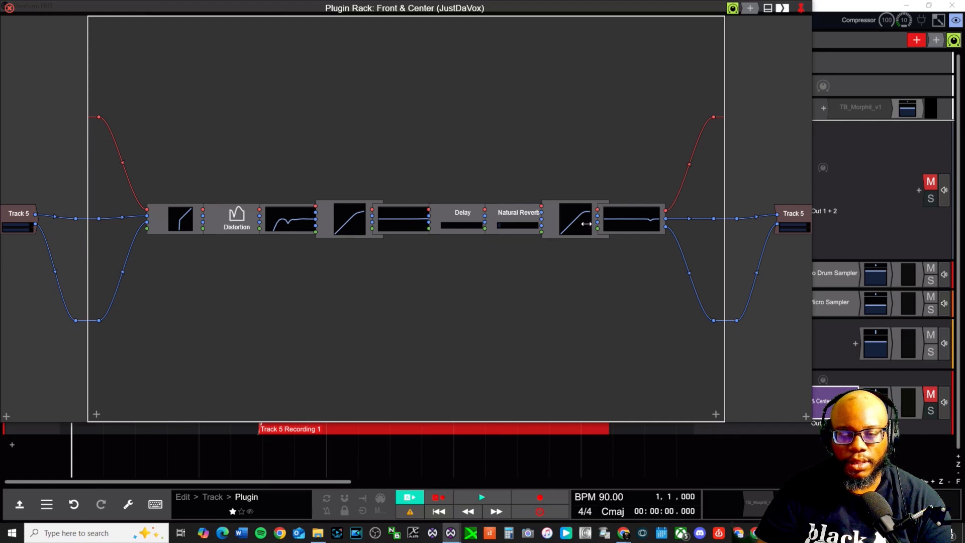
Inspect the Reverb, Delay and compressor blocks, then open the later 8-Band Equaliser
{"action": "left_click", "coordinate": [408, 222]}
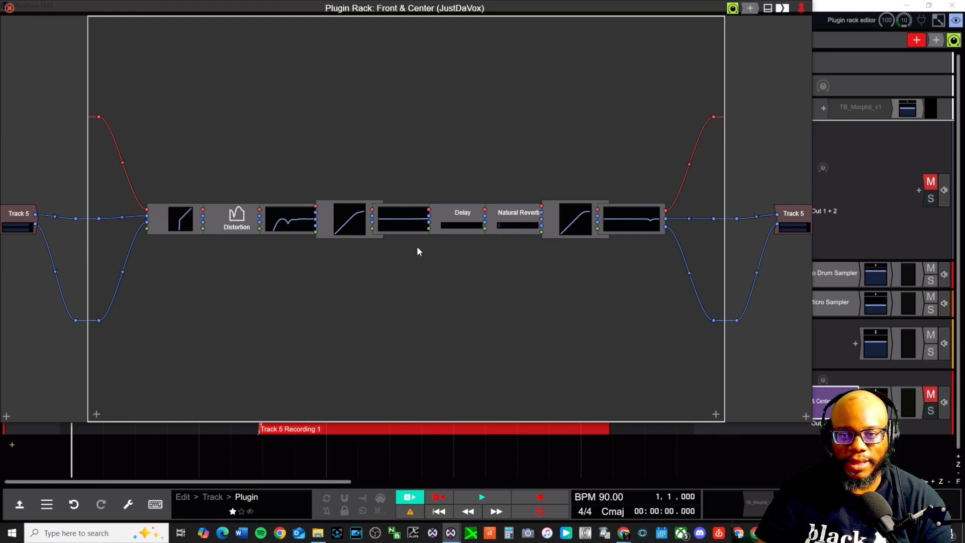
{"action": "left_click", "coordinate": [531, 221]}
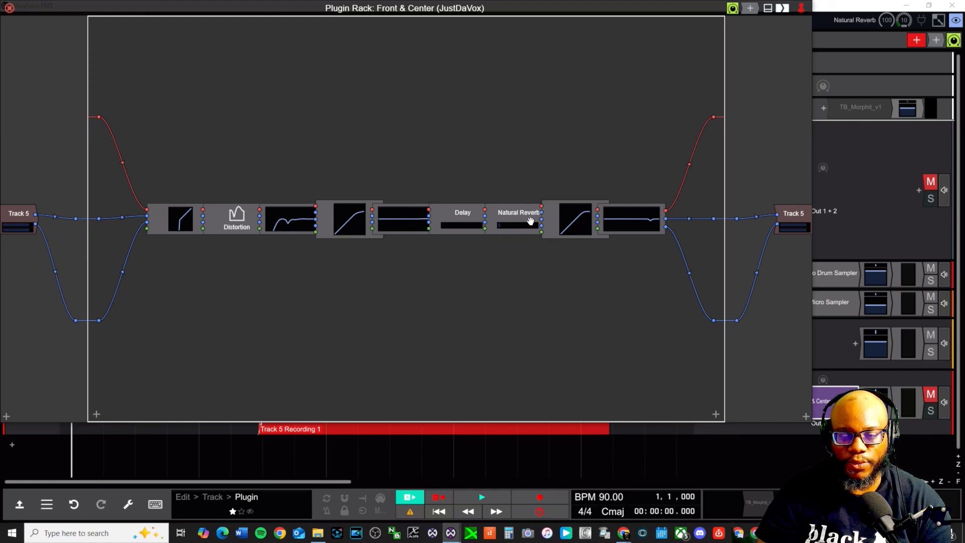
{"action": "left_click", "coordinate": [448, 224]}
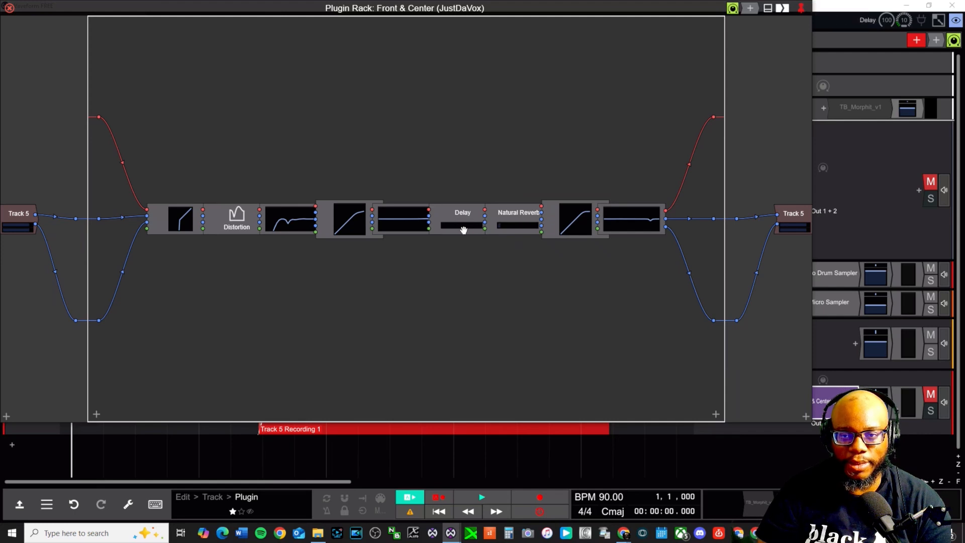
{"action": "left_click", "coordinate": [527, 219]}
{"action": "left_click", "coordinate": [348, 217]}
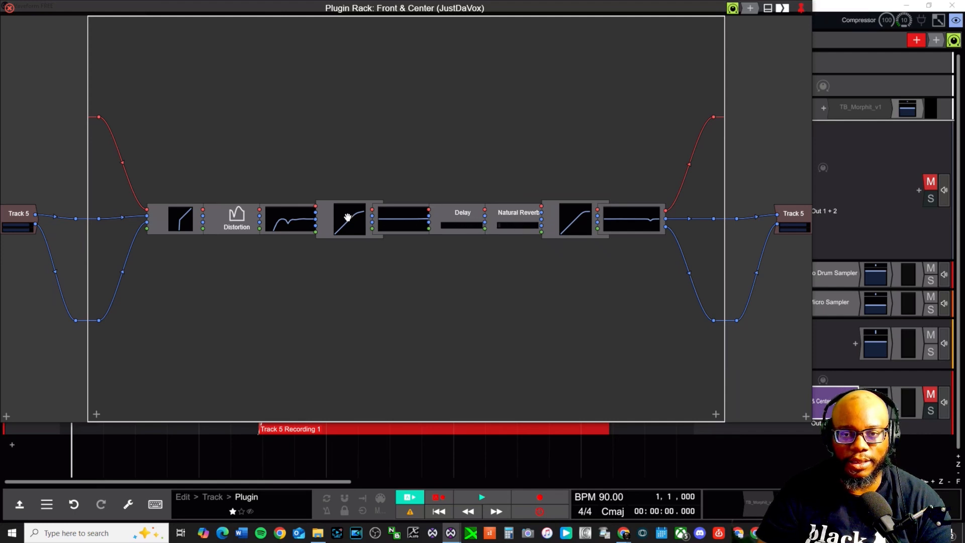
{"action": "double_click", "coordinate": [401, 221]}
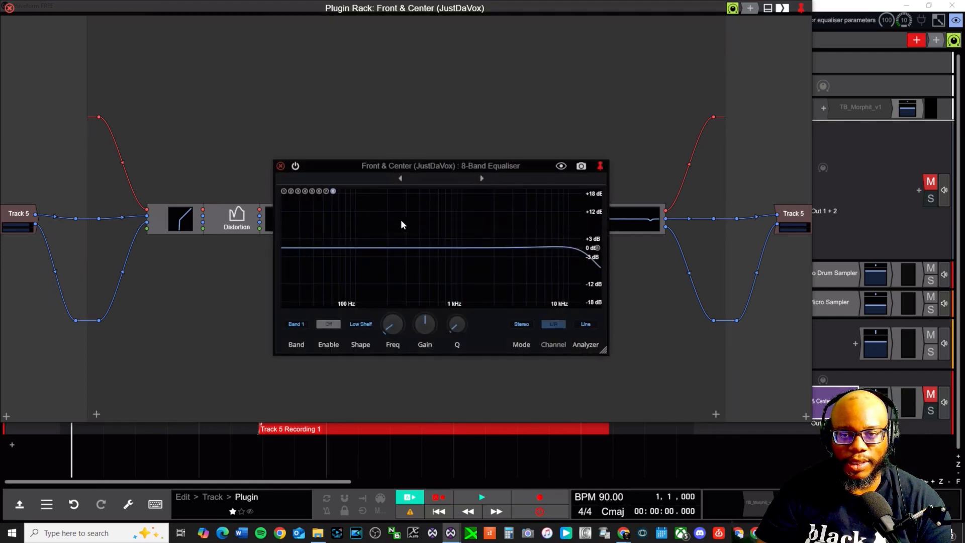
Close the equaliser window, inspect the compressor's settings, then close that window too
{"action": "left_click", "coordinate": [281, 166]}
{"action": "double_click", "coordinate": [347, 211]}
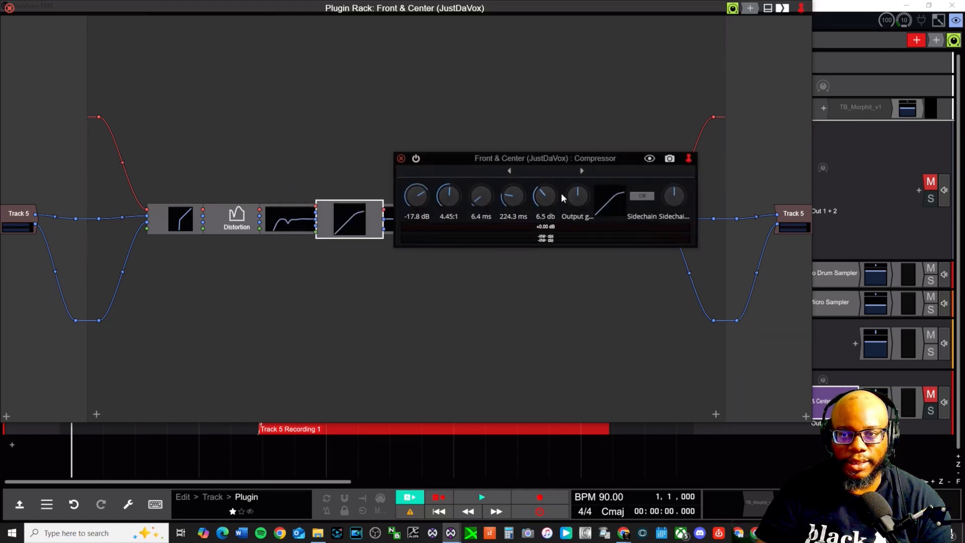
{"action": "left_click", "coordinate": [401, 159]}
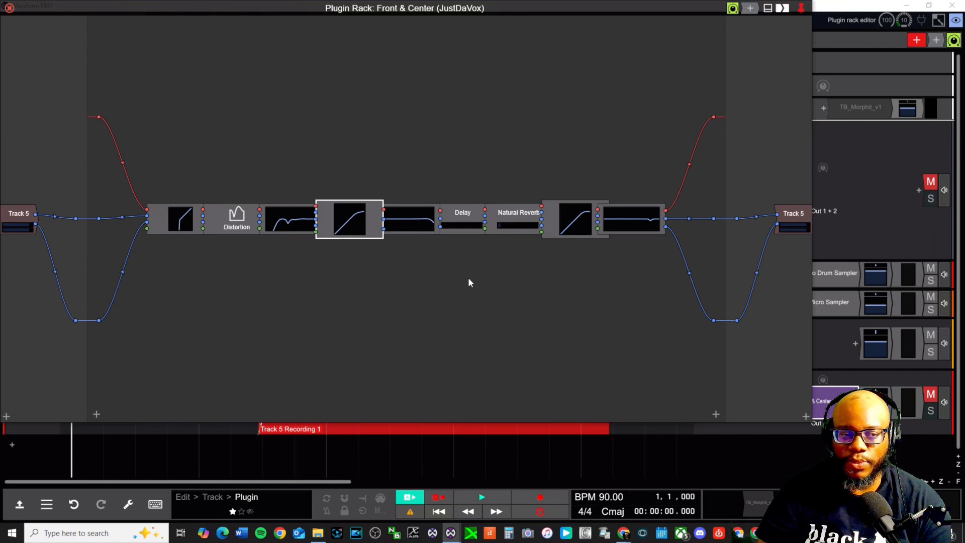
Set the Delay mix to about 2% and adjust Natural Reverb in its settings window
{"action": "left_click", "coordinate": [467, 224]}
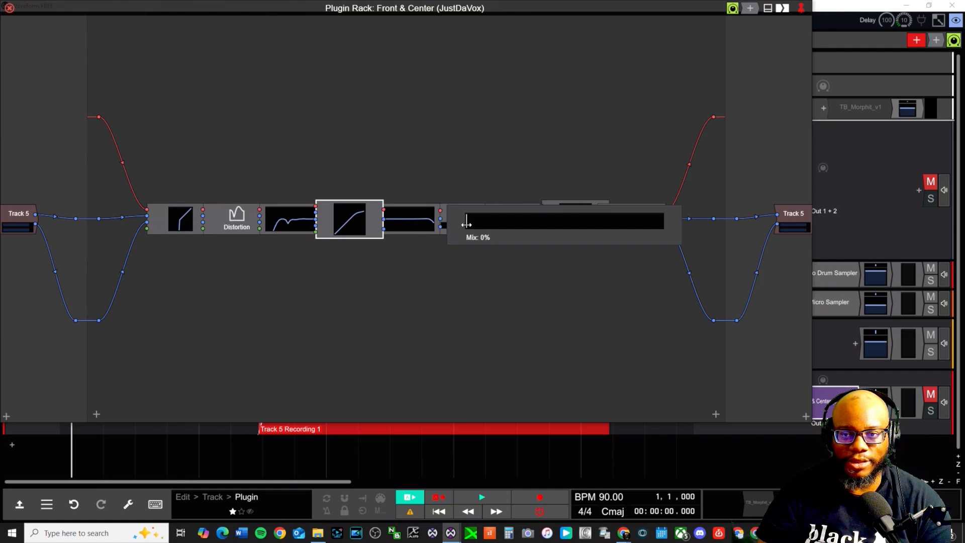
{"action": "left_click_drag", "start_coordinate": [479, 225], "coordinate": [469, 230]}
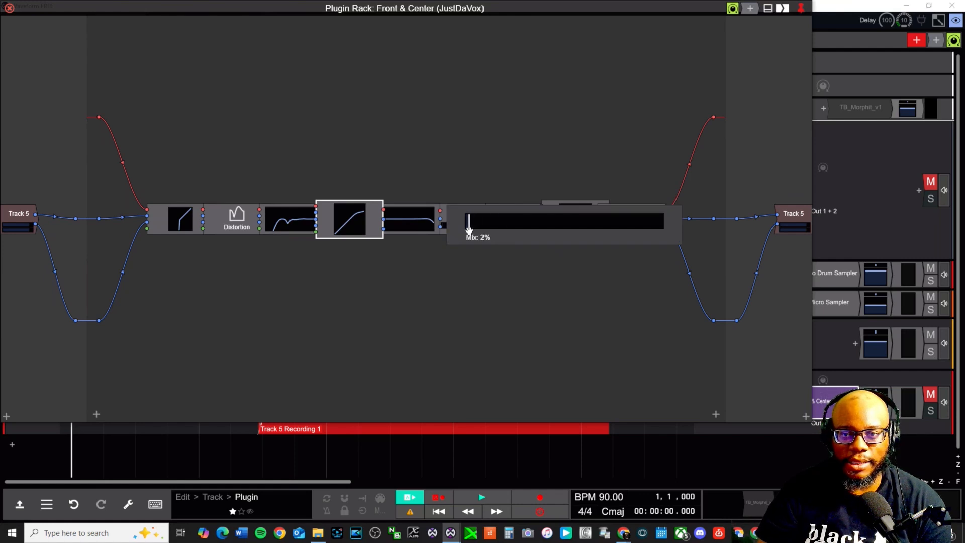
{"action": "double_click", "coordinate": [511, 217]}
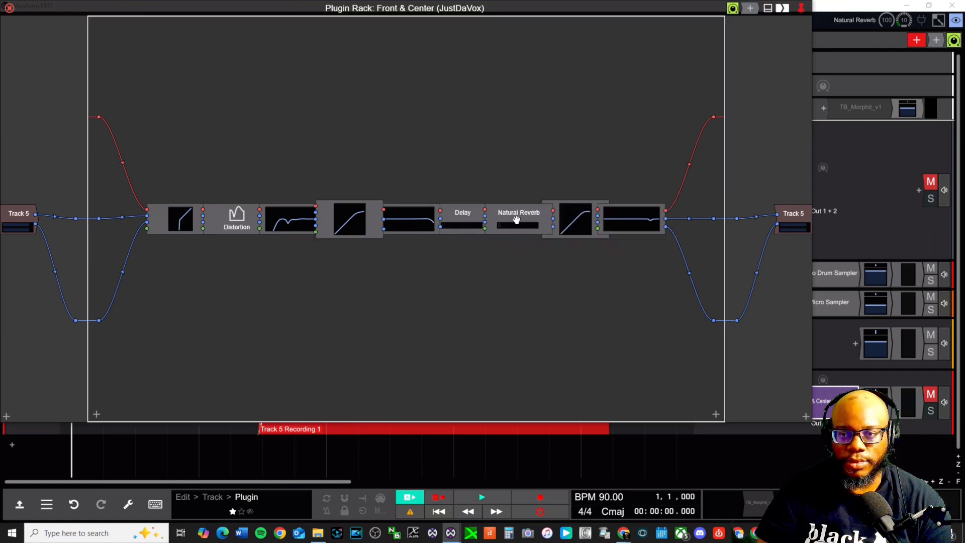
{"action": "left_click", "coordinate": [509, 227]}
{"action": "mouse_move", "coordinate": [509, 225]}
{"action": "left_mouse_down"}
{"action": "mouse_move", "coordinate": [519, 225]}
{"action": "mouse_move", "coordinate": [505, 226]}
{"action": "left_mouse_up"}
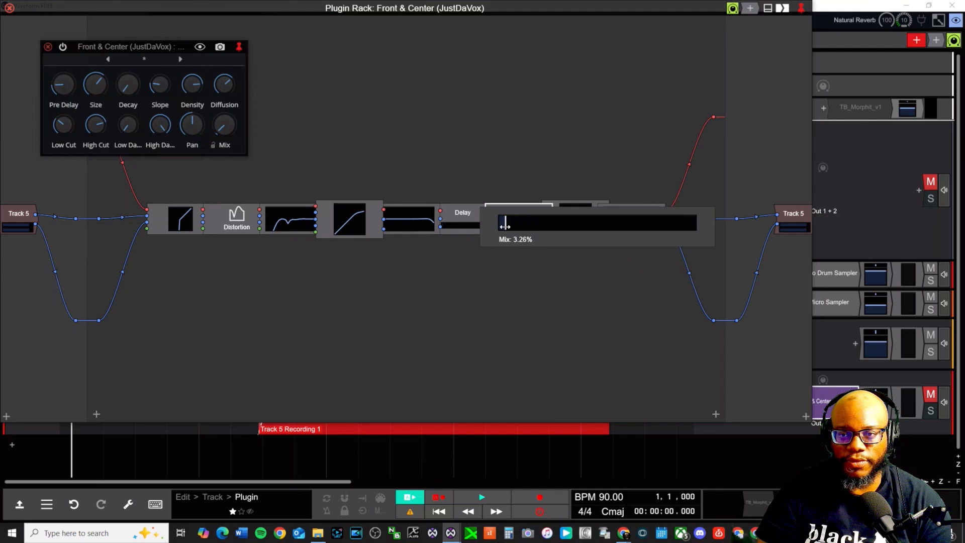
{"action": "mouse_move", "coordinate": [117, 92]}
{"action": "left_click_drag", "start_coordinate": [137, 43], "coordinate": [401, 65]}
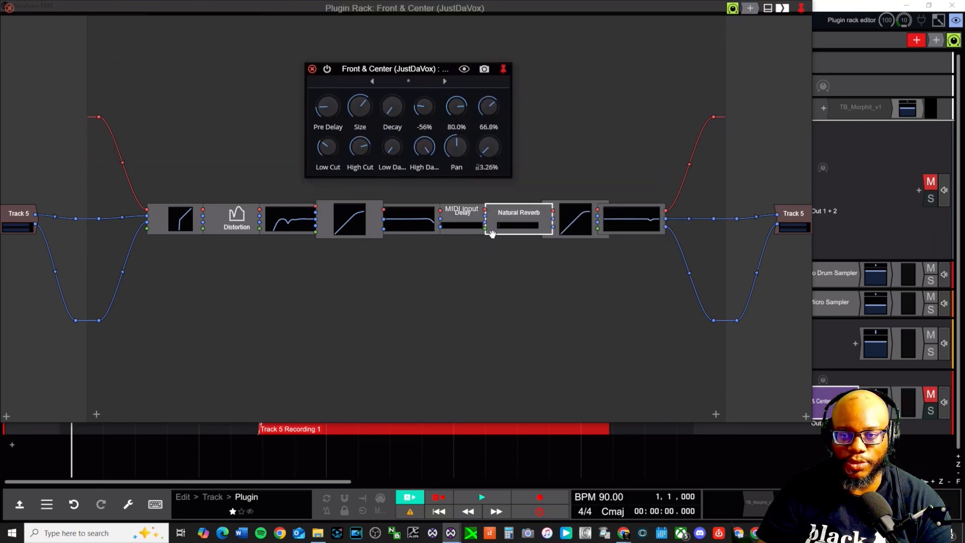
{"action": "left_click", "coordinate": [312, 68]}
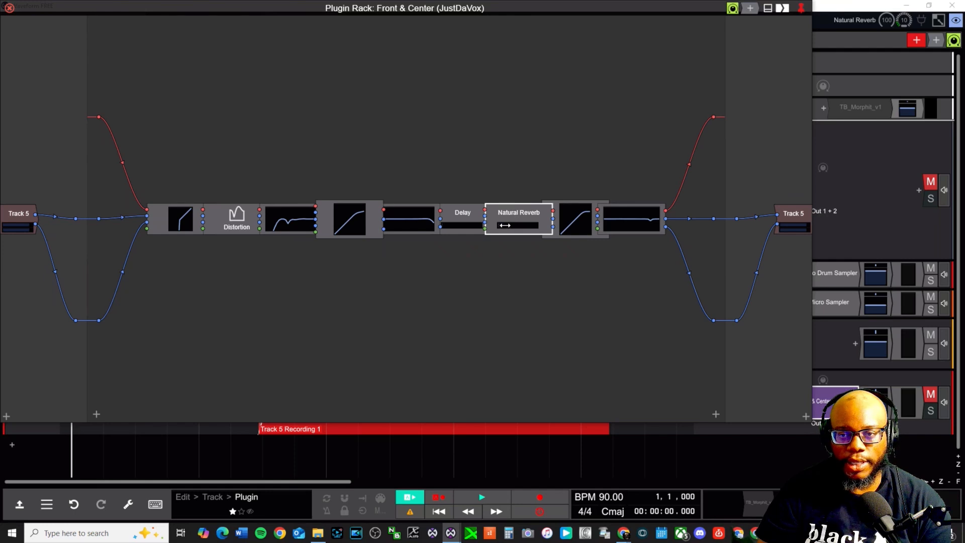
Fine-tune Natural Reverb mix to about 1.5% and compressor output gain to +5.12 dB
{"action": "mouse_move", "coordinate": [505, 225]}
{"action": "left_mouse_down"}
{"action": "mouse_move", "coordinate": [526, 224]}
{"action": "mouse_move", "coordinate": [500, 226]}
{"action": "left_mouse_up"}
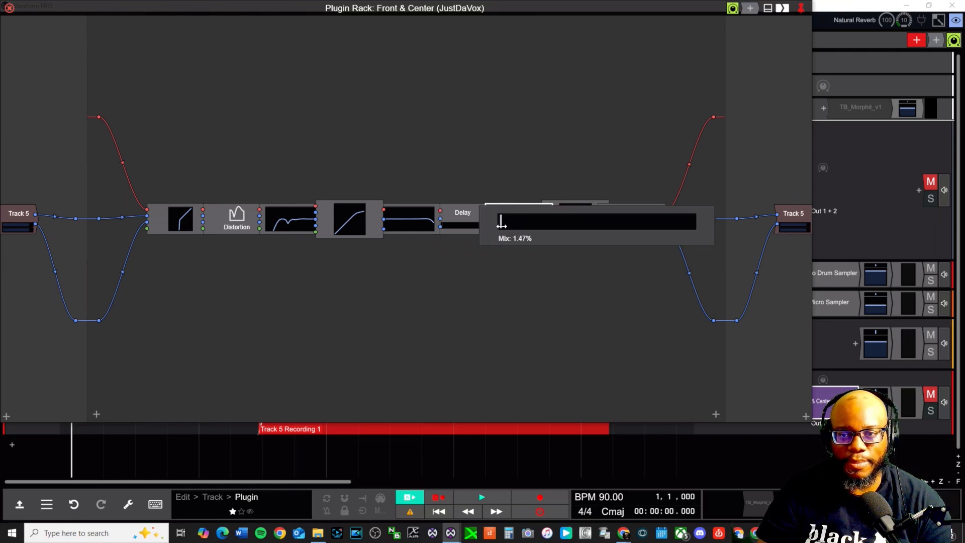
{"action": "left_click_drag", "start_coordinate": [505, 221], "coordinate": [507, 223]}
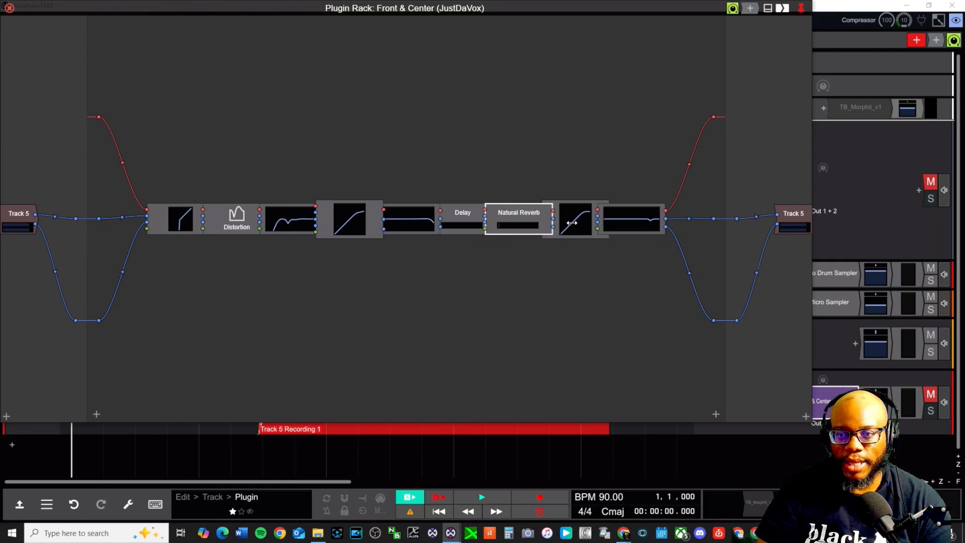
{"action": "left_click_drag", "start_coordinate": [572, 223], "coordinate": [572, 220]}
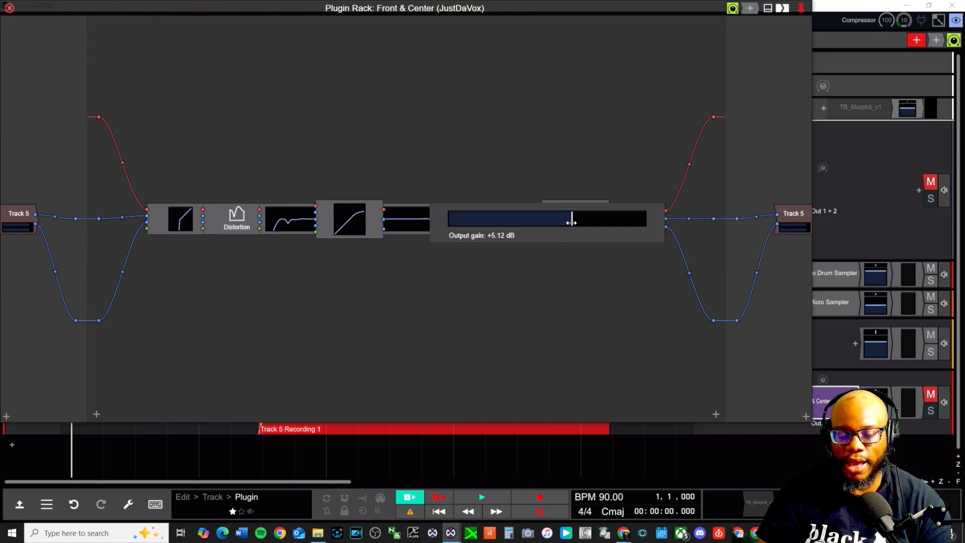
{"action": "left_click_drag", "start_coordinate": [570, 219], "coordinate": [569, 220]}
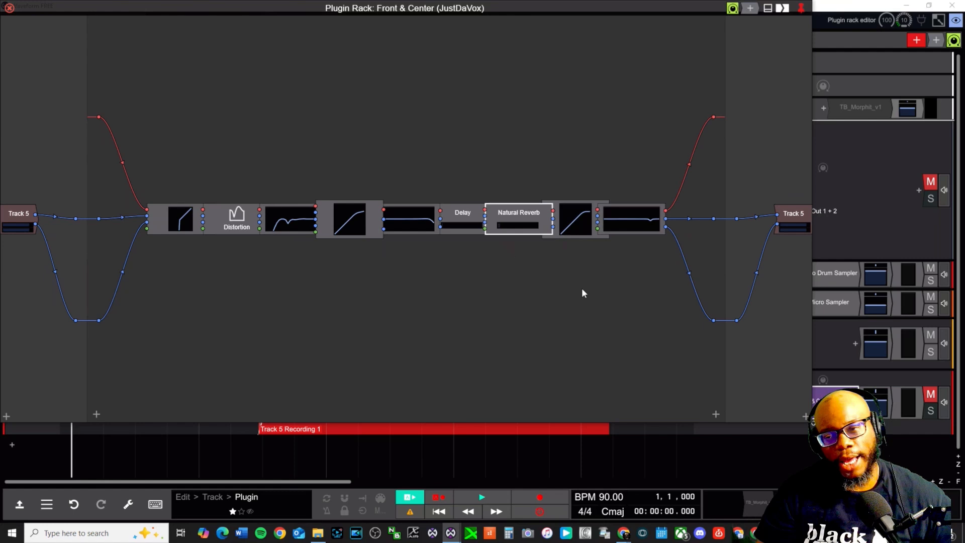
Close the plugin rack and mute Track 2 and Track 4
{"action": "left_click", "coordinate": [9, 8]}
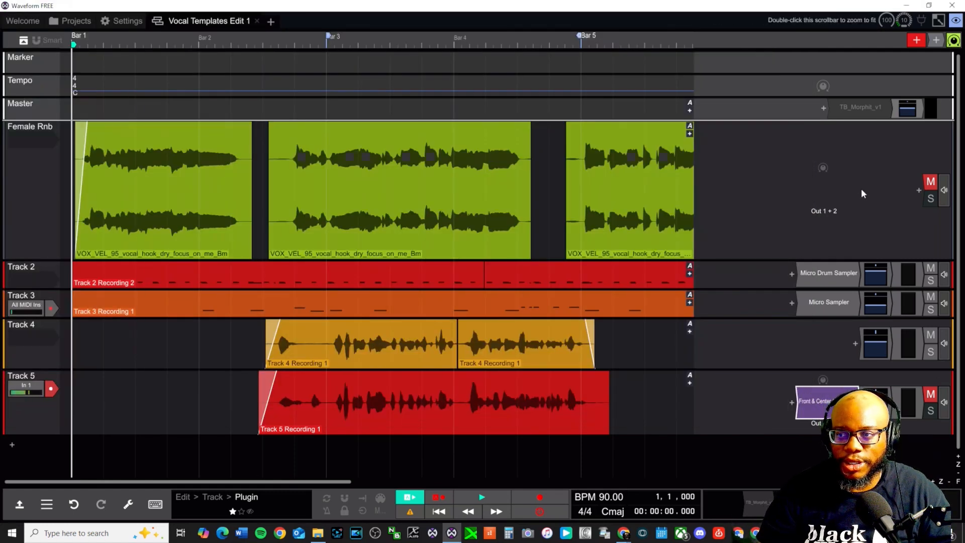
{"action": "left_click", "coordinate": [931, 270]}
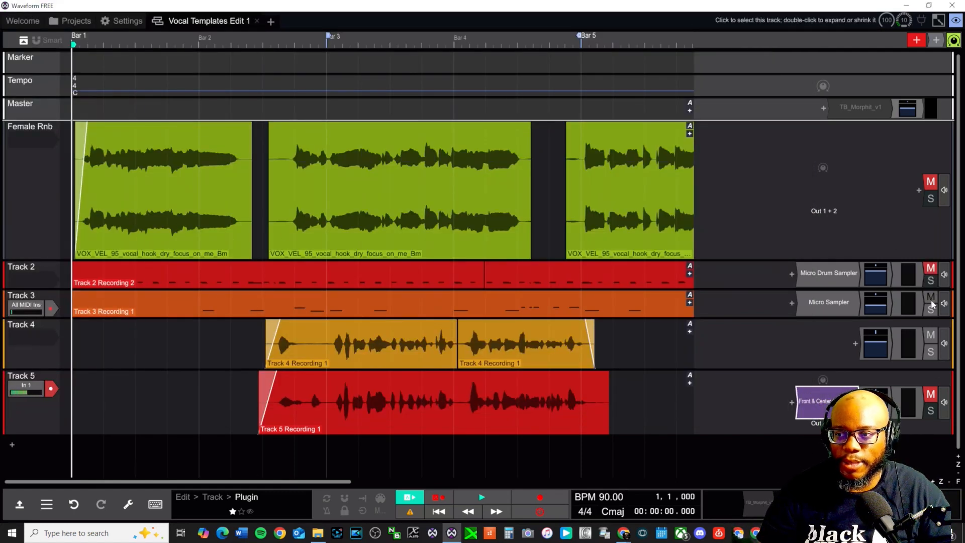
{"action": "left_click", "coordinate": [933, 335]}
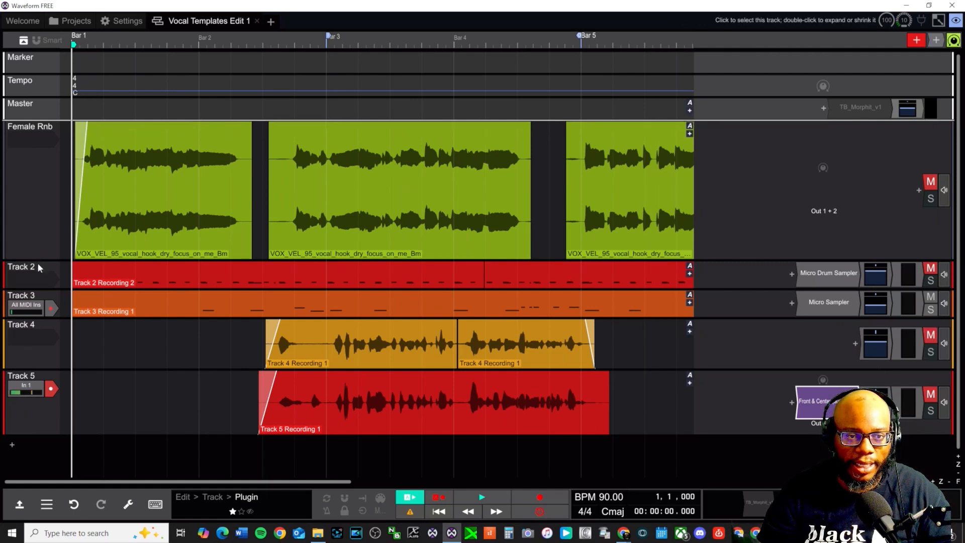
Play Track 5 from just before Bar 3, then stop playback
{"action": "left_click", "coordinate": [307, 369]}
{"action": "key", "text": "space"}
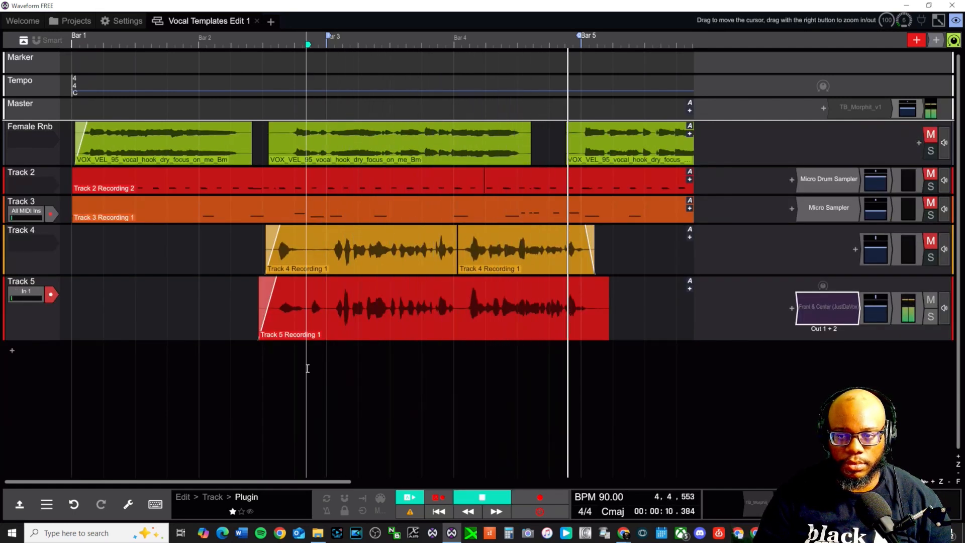
{"action": "key", "text": "space"}
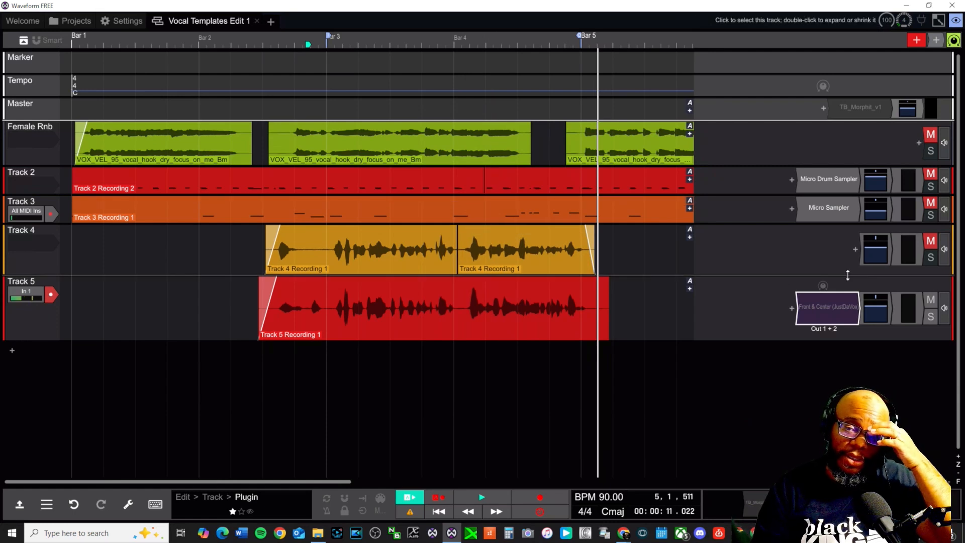
Unmute Track 4, audition from Bar 2, then loop Bars 3–5 and play it
{"action": "left_click", "coordinate": [930, 240]}
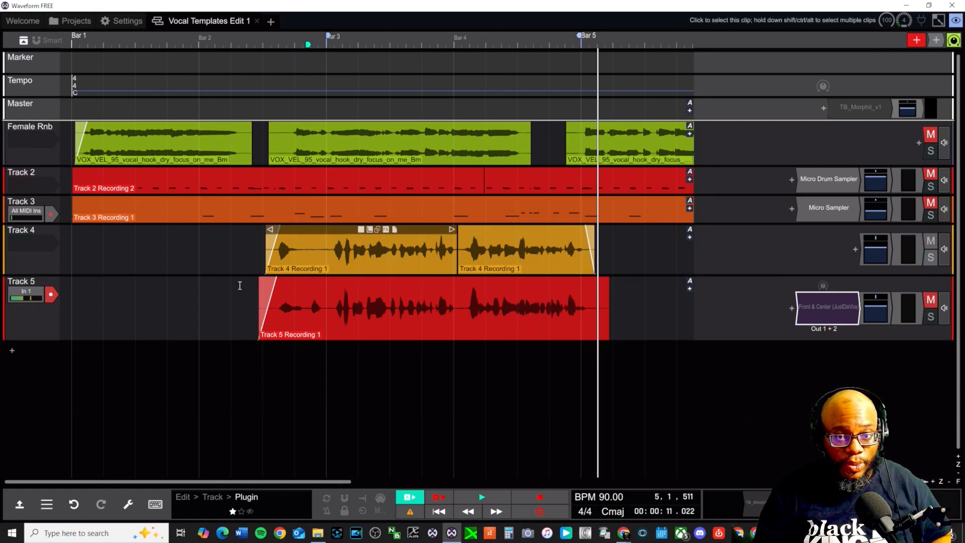
{"action": "left_click", "coordinate": [268, 357]}
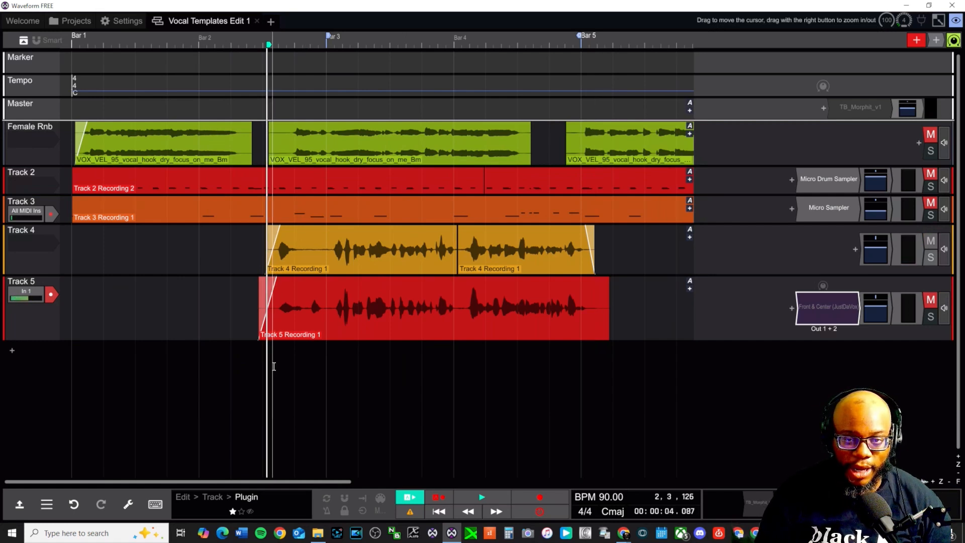
{"action": "key", "text": "space"}
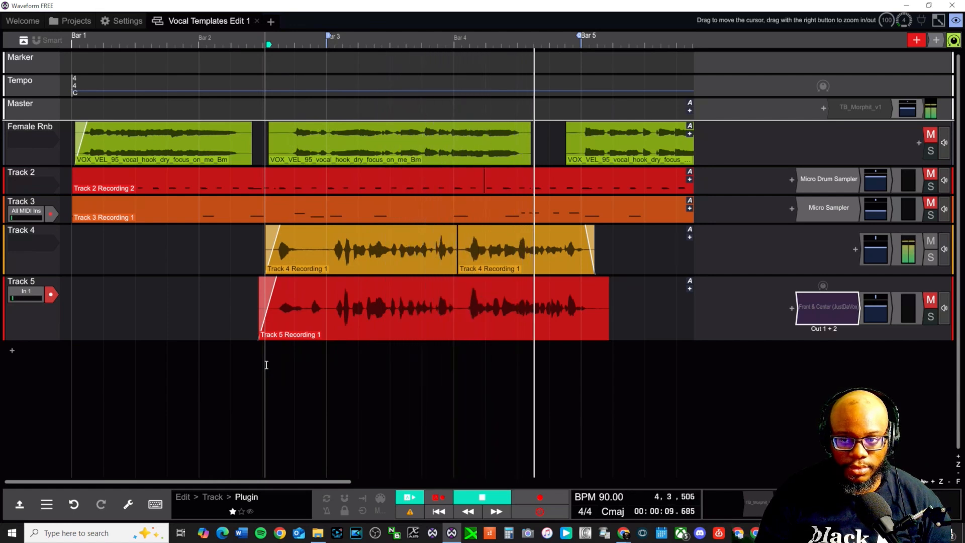
{"action": "key", "text": "space"}
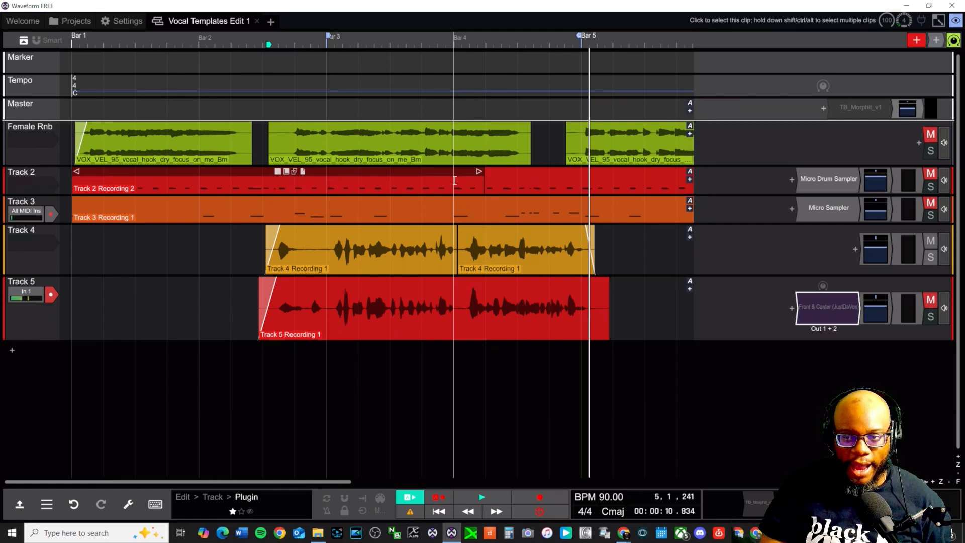
{"action": "left_click", "coordinate": [314, 368]}
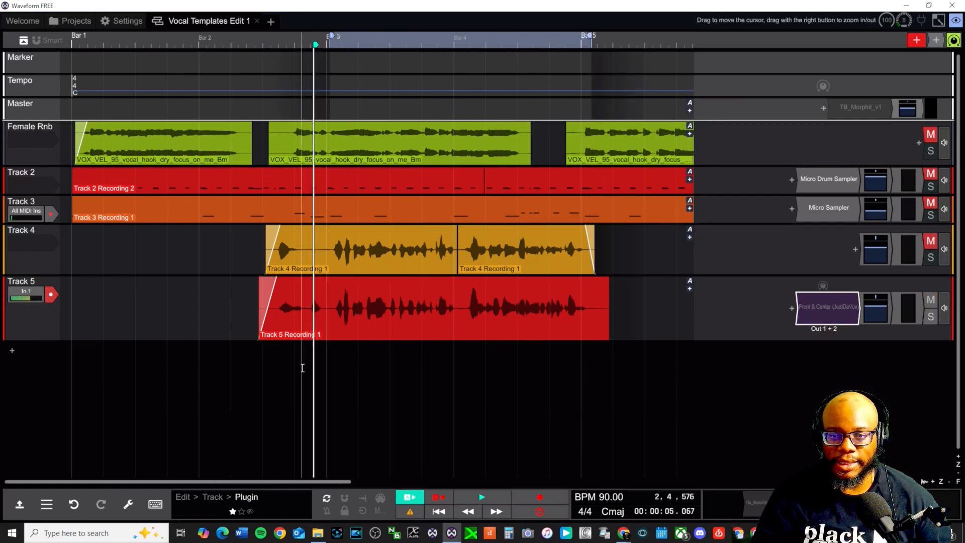
{"action": "key", "text": "space"}
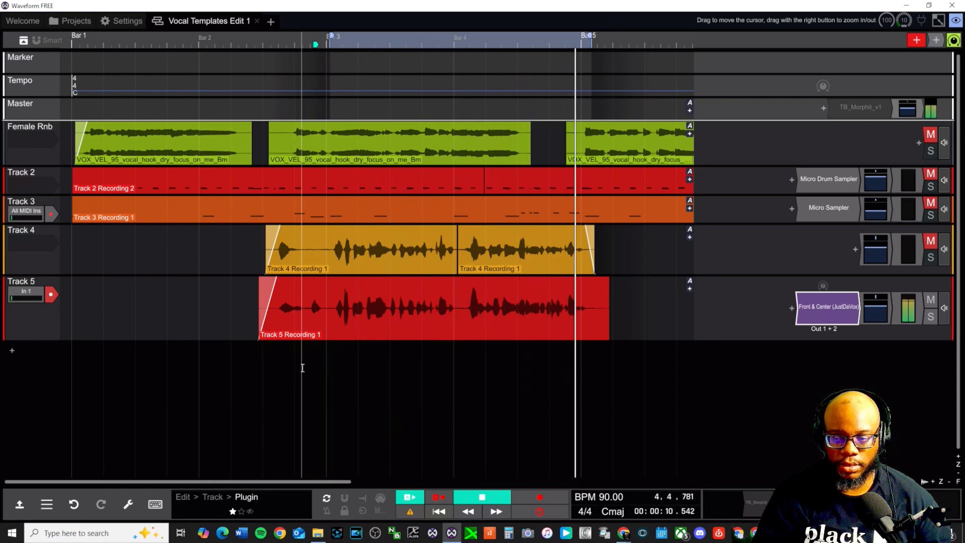
Raise Track 5's Front & Center output gain to +4.81 dB, audition it, and close the rack
{"action": "key", "text": "space"}
{"action": "left_click", "coordinate": [830, 305]}
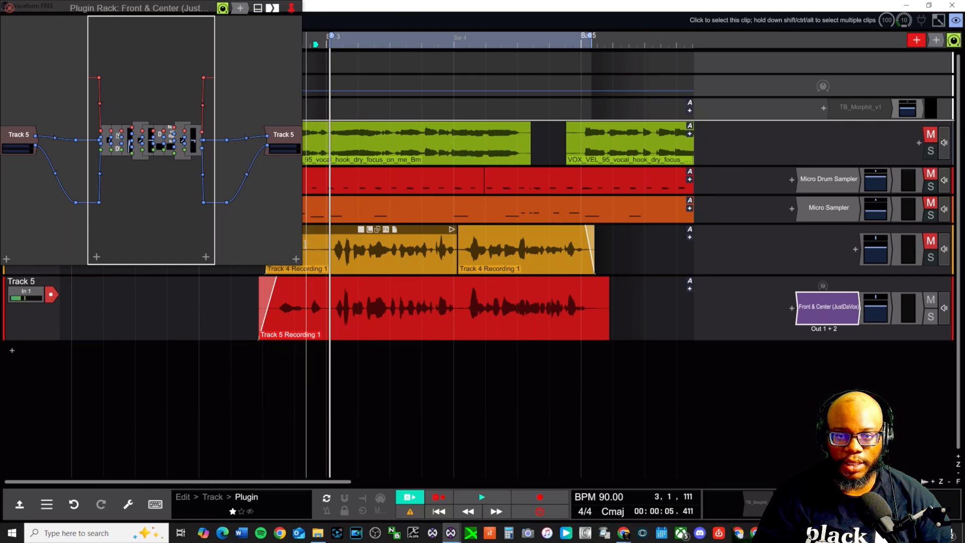
{"action": "left_click_drag", "start_coordinate": [305, 245], "coordinate": [900, 244]}
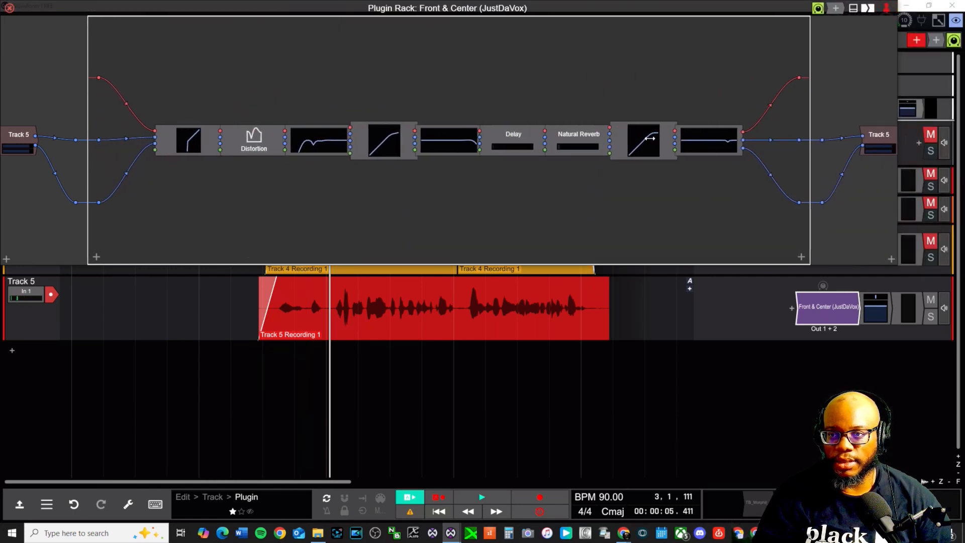
{"action": "left_click_drag", "start_coordinate": [650, 138], "coordinate": [653, 138]}
{"action": "key", "text": "space"}
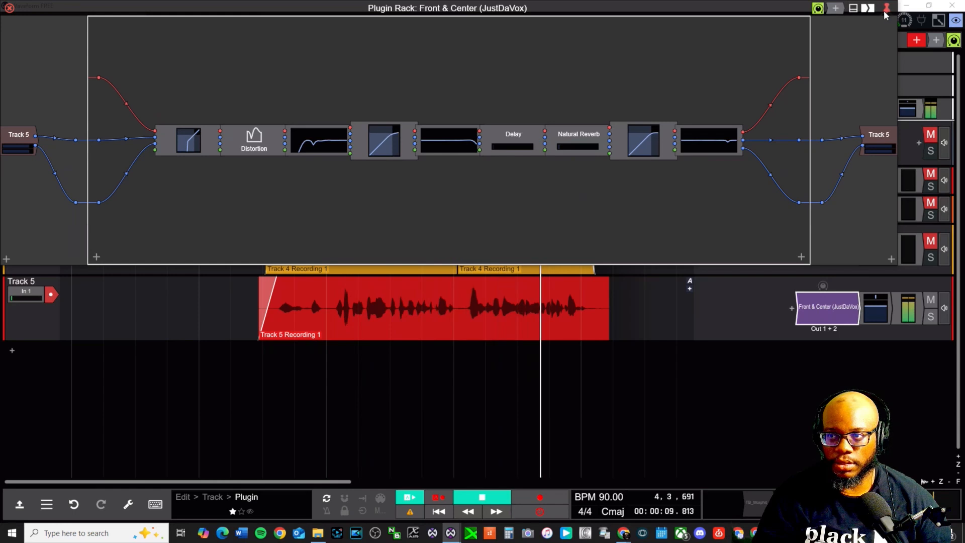
{"action": "left_click", "coordinate": [10, 7]}
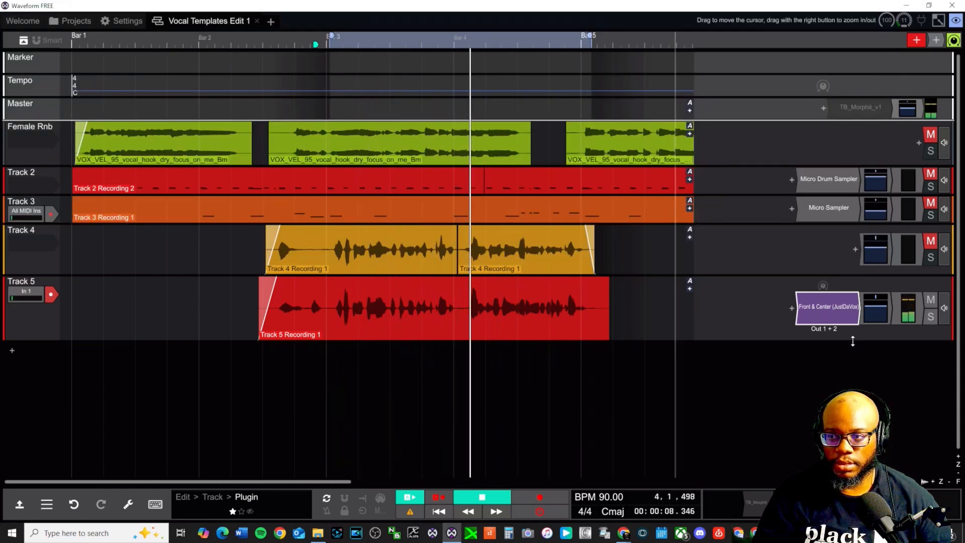
Unmute Track 2 and Track 3, deselect the vocal clips, and stop playback
{"action": "left_click", "coordinate": [932, 176]}
{"action": "left_click", "coordinate": [931, 202]}
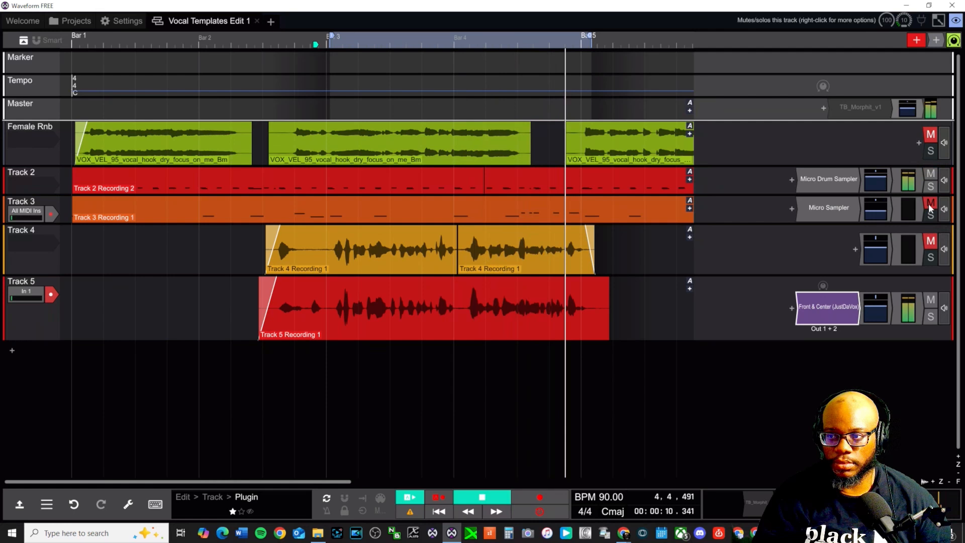
{"action": "left_click", "coordinate": [427, 384]}
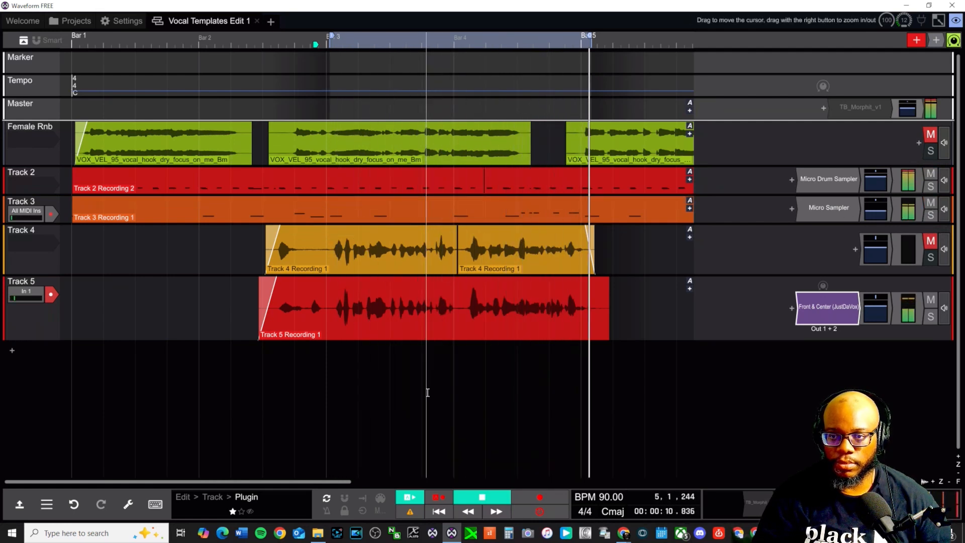
{"action": "key", "text": "space"}
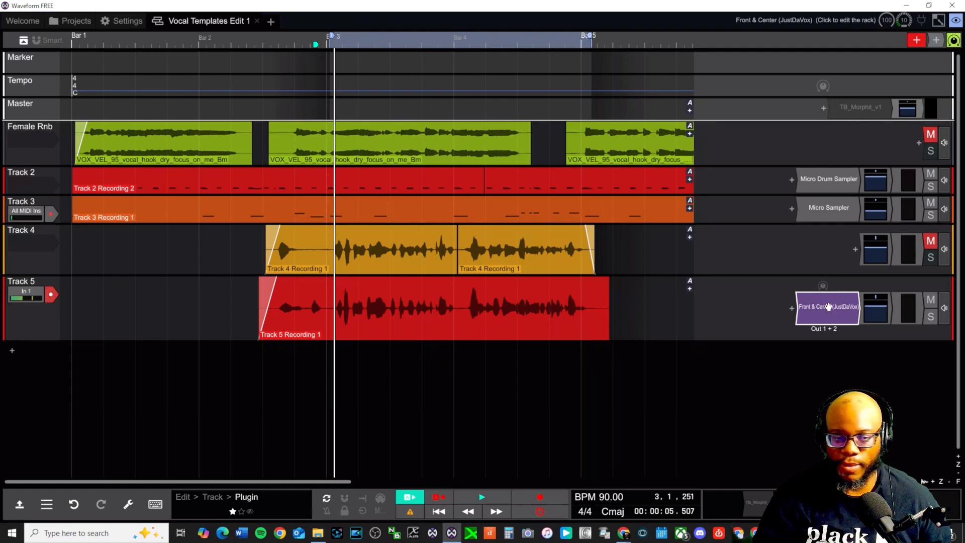
Copy the Front & Center rack onto Track 4, unmute Track 4, mute Track 5, and play
{"action": "left_click_drag", "start_coordinate": [828, 308], "coordinate": [828, 249]}
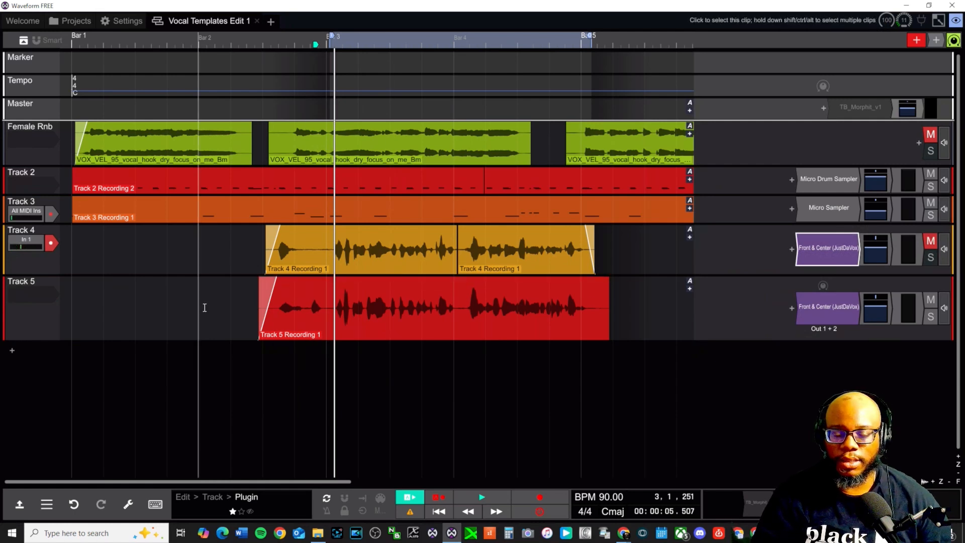
{"action": "left_click", "coordinate": [297, 358]}
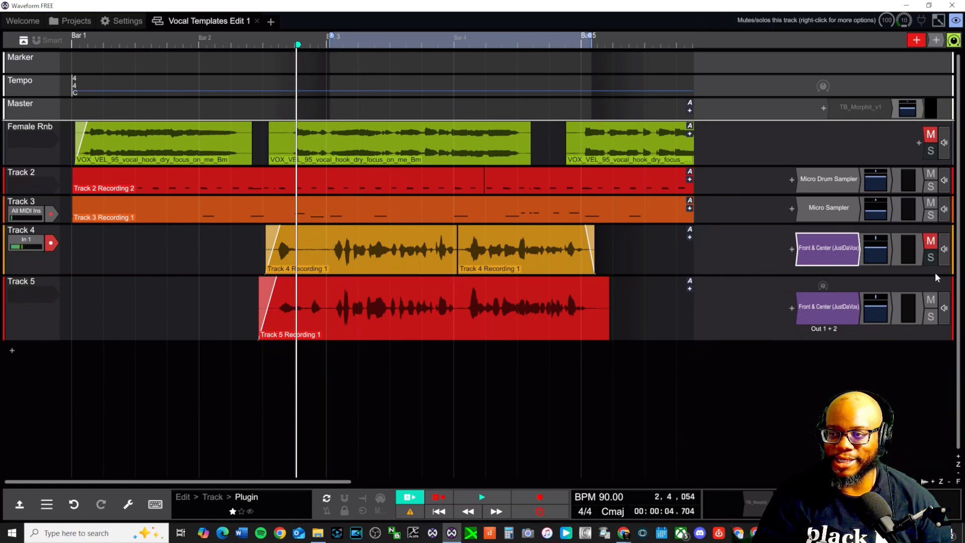
{"action": "left_click", "coordinate": [931, 300]}
{"action": "left_click", "coordinate": [931, 240]}
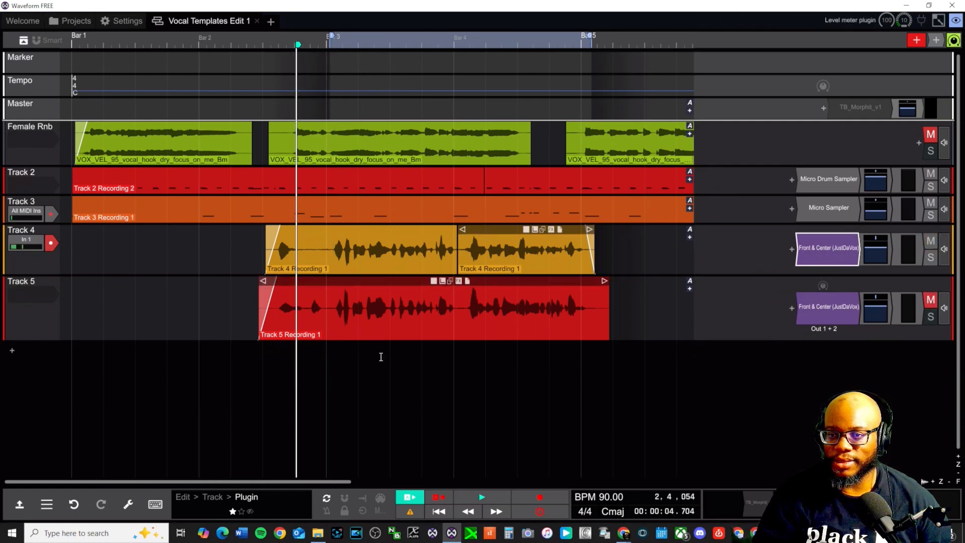
{"action": "key", "text": "space"}
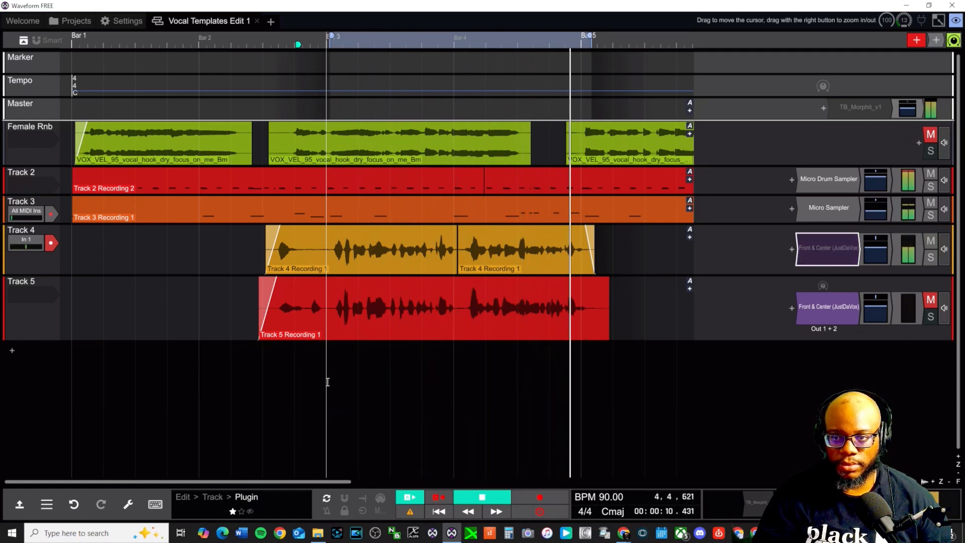
{"action": "key", "text": "b"}
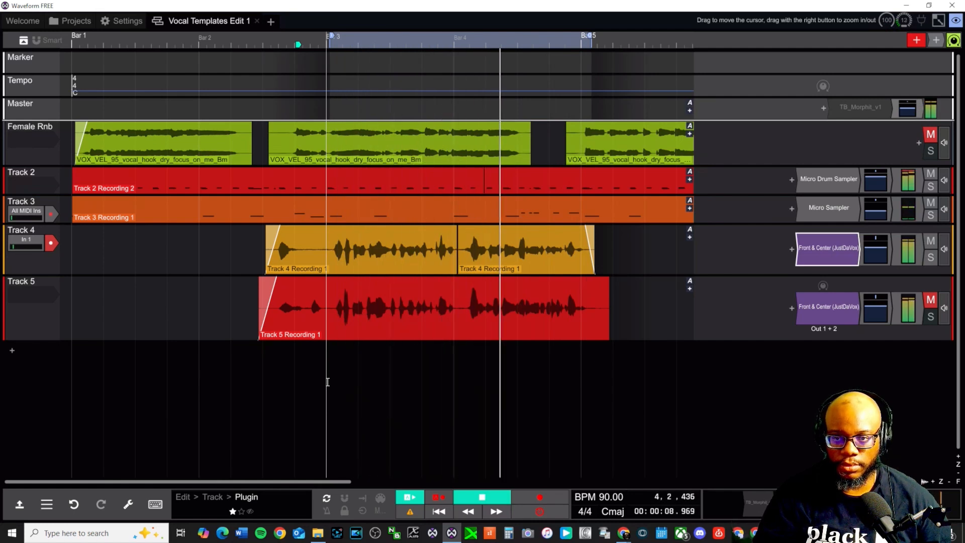
Stop playback of the arrangement
{"action": "key", "text": "space"}
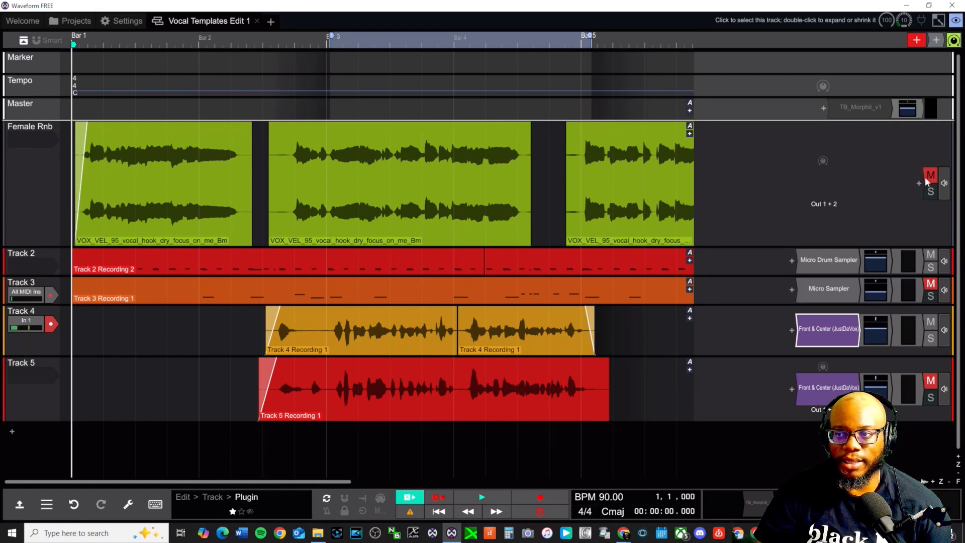
Mute Track 4, unmute and expand the Female Rnb track, and play it back
{"action": "left_click", "coordinate": [931, 324]}
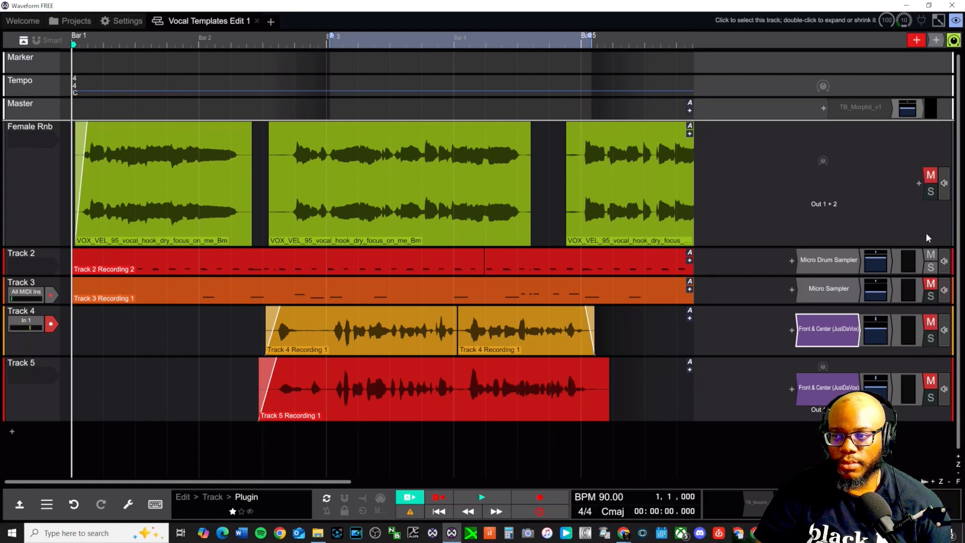
{"action": "left_click", "coordinate": [931, 175]}
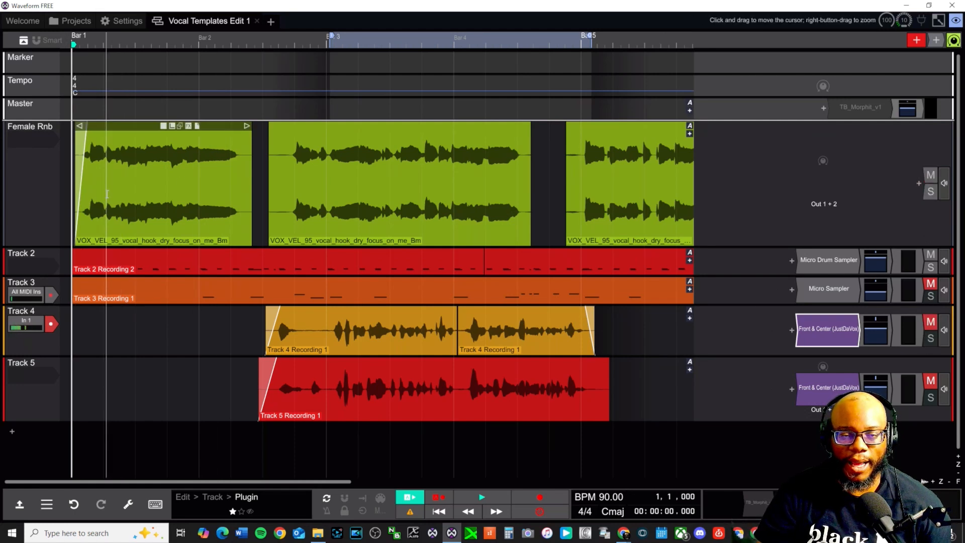
{"action": "double_click", "coordinate": [757, 227]}
{"action": "key", "text": "space"}
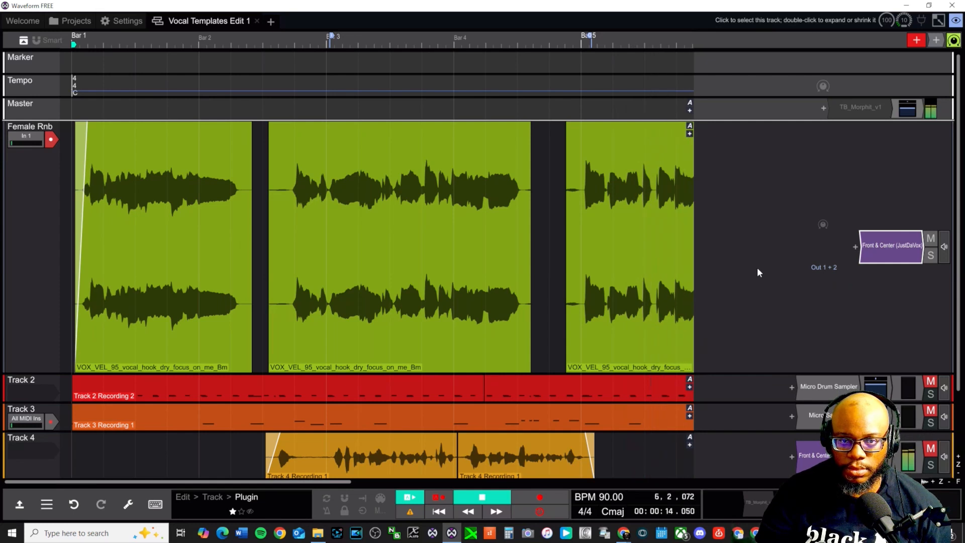
Replay the Female Rnb vocal from near bar 1, then set the start just after bar 1
{"action": "key", "text": "space"}
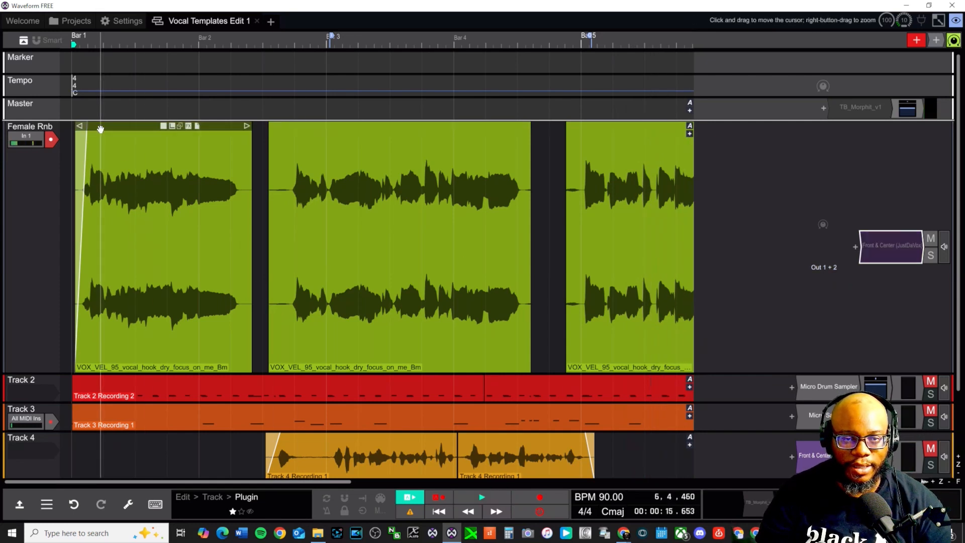
{"action": "left_click", "coordinate": [96, 43]}
{"action": "key", "text": "space"}
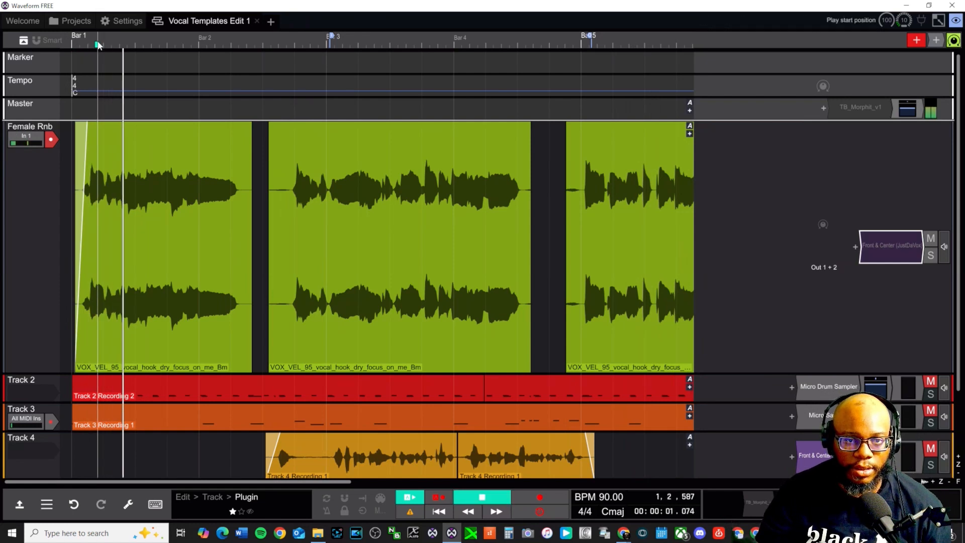
{"action": "key", "text": "space"}
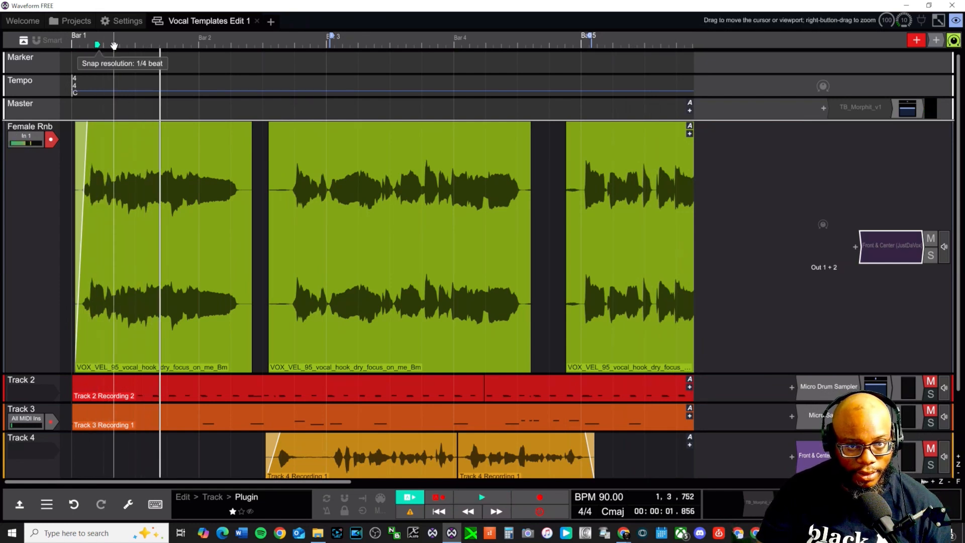
{"action": "left_click", "coordinate": [115, 45]}
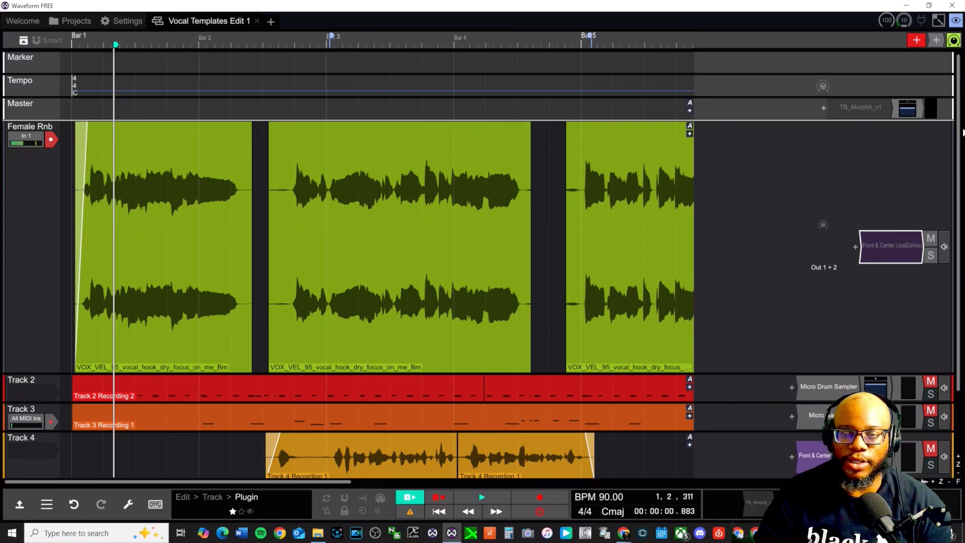
{"action": "scroll", "coordinate": [962, 132], "scroll_direction": "down", "scroll_amount": 2}
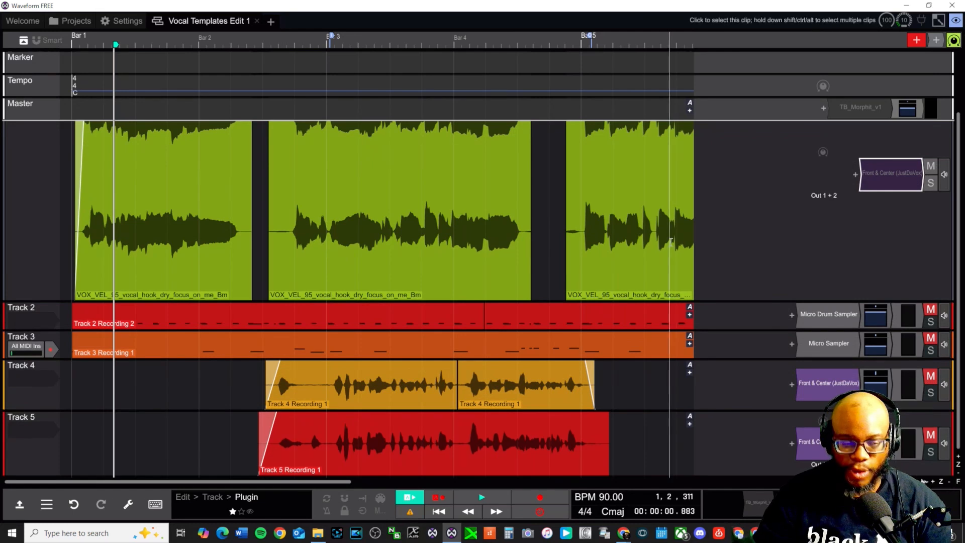